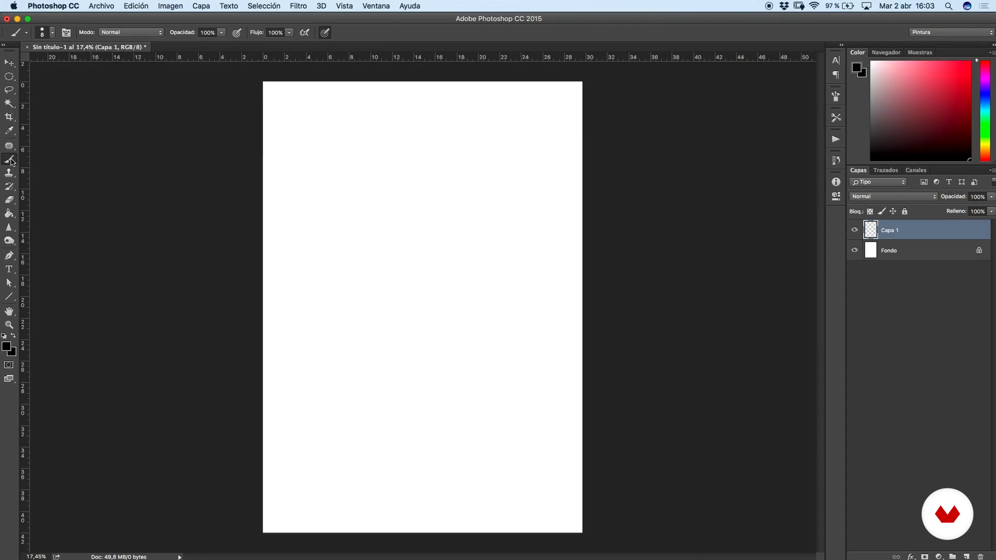
# - Load the basic brushes set in place of the current one and select the 60 px hard round tip enlarged to 274 px
pyautogui.rightClick(402, 185)
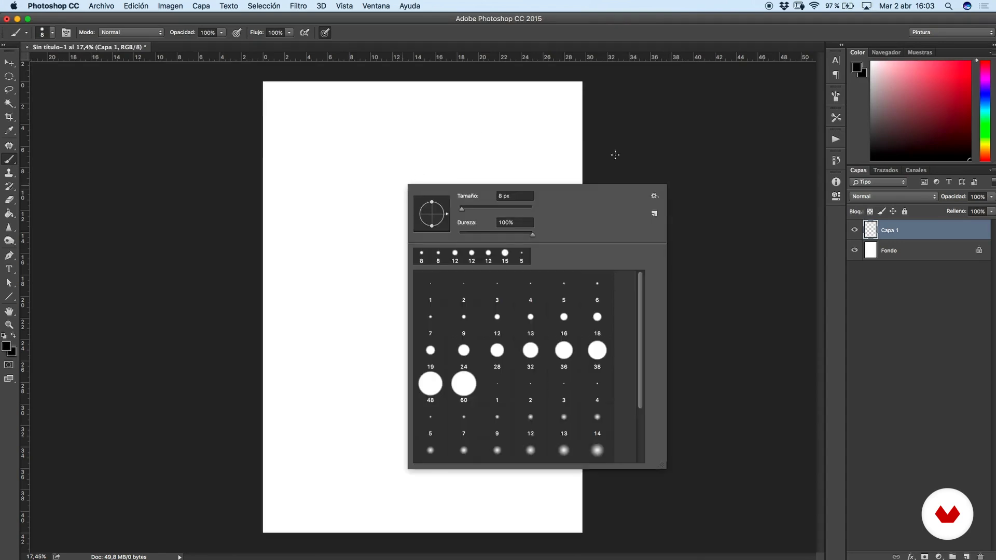
pyautogui.click(655, 197)
pyautogui.click(718, 268)
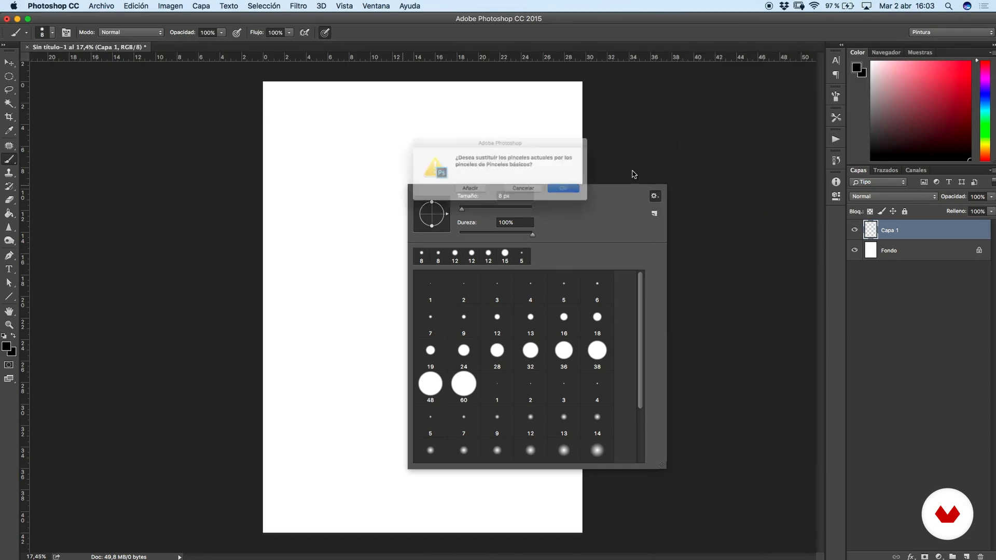
pyautogui.press('Return')
pyautogui.click(460, 383)
pyautogui.moveTo(487, 209); pyautogui.dragTo(519, 213)
pyautogui.moveTo(364, 194)
pyautogui.mouseDown()
pyautogui.moveTo(367, 231)
pyautogui.moveTo(409, 196)
pyautogui.moveTo(437, 311)
pyautogui.mouseUp()
pyautogui.press('super+z')
# - Show the brush tip shape settings, choose the 60 px hard round tip and set its size to 200 px
pyautogui.click(835, 97)
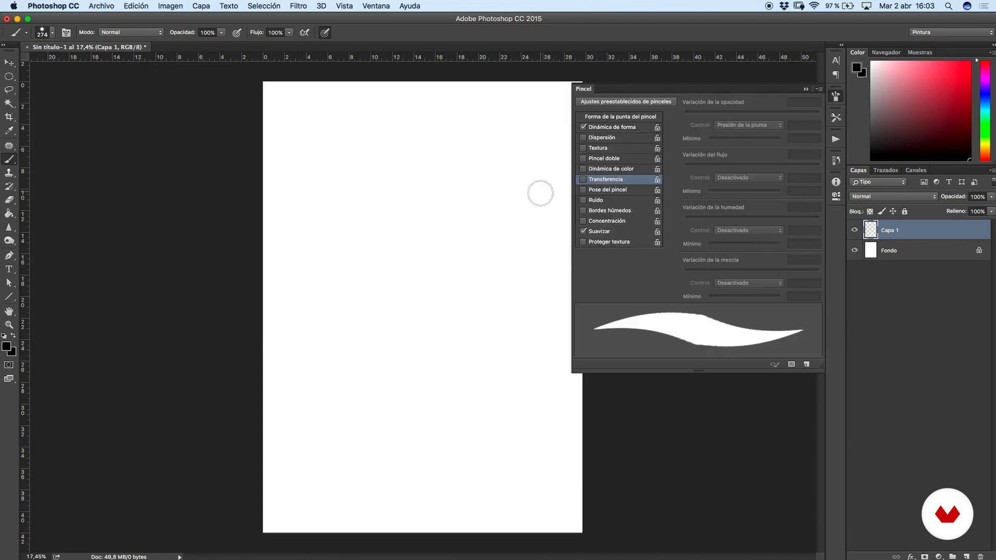
pyautogui.click(645, 117)
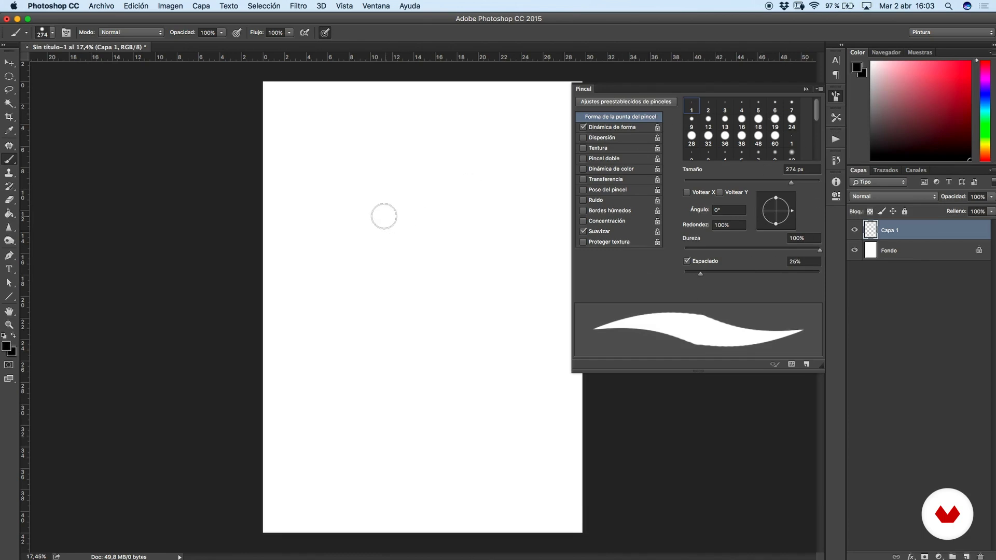
pyautogui.rightClick(381, 216)
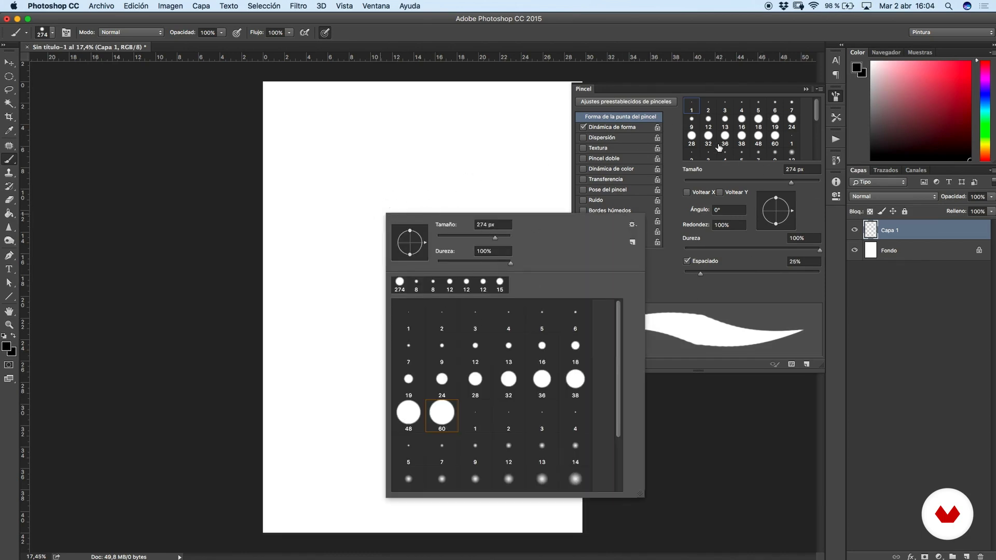
pyautogui.click(774, 139)
pyautogui.moveTo(736, 187)
pyautogui.mouseDown()
pyautogui.moveTo(769, 185)
pyautogui.moveTo(724, 184)
pyautogui.moveTo(783, 187)
pyautogui.mouseUp()
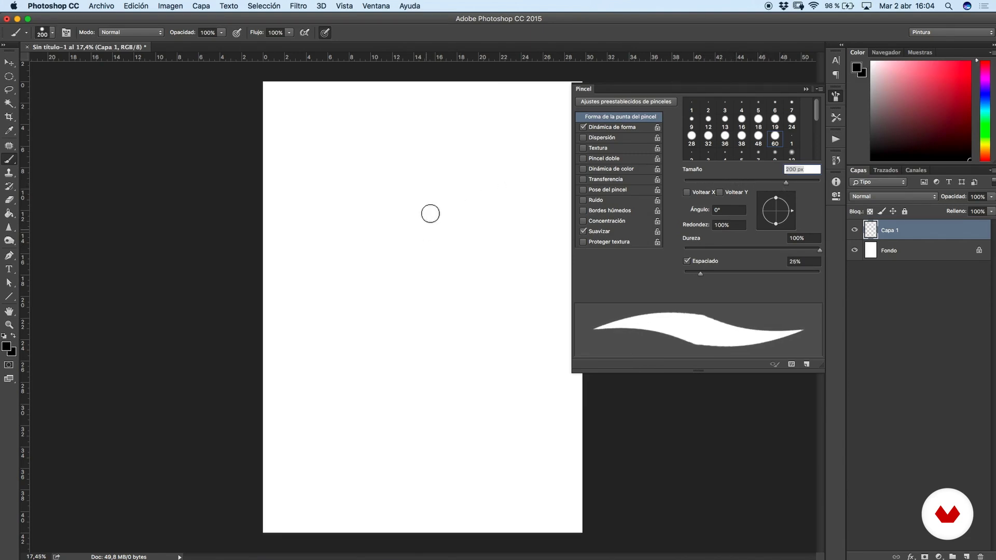
# - Paint a long vertical stroke and a shorter zigzag stroke on Capa 1 in bright blue with a 338 px brush
pyautogui.moveTo(951, 82)
pyautogui.mouseDown()
pyautogui.moveTo(939, 81)
pyautogui.moveTo(959, 72)
pyautogui.mouseUp()
pyautogui.click(985, 95)
pyautogui.moveTo(353, 157); pyautogui.dragTo(365, 370)
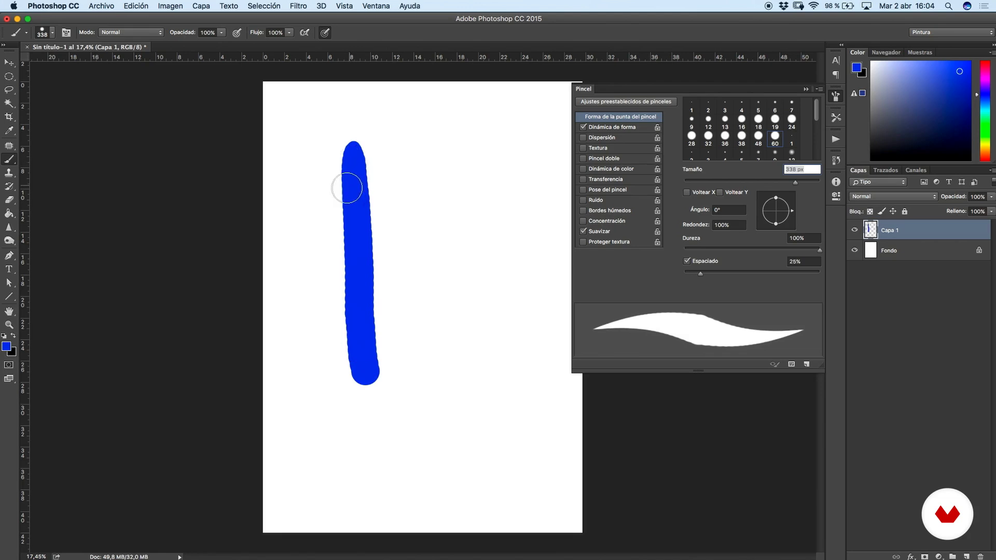
pyautogui.press('super+plus')
pyautogui.press('super+plus')
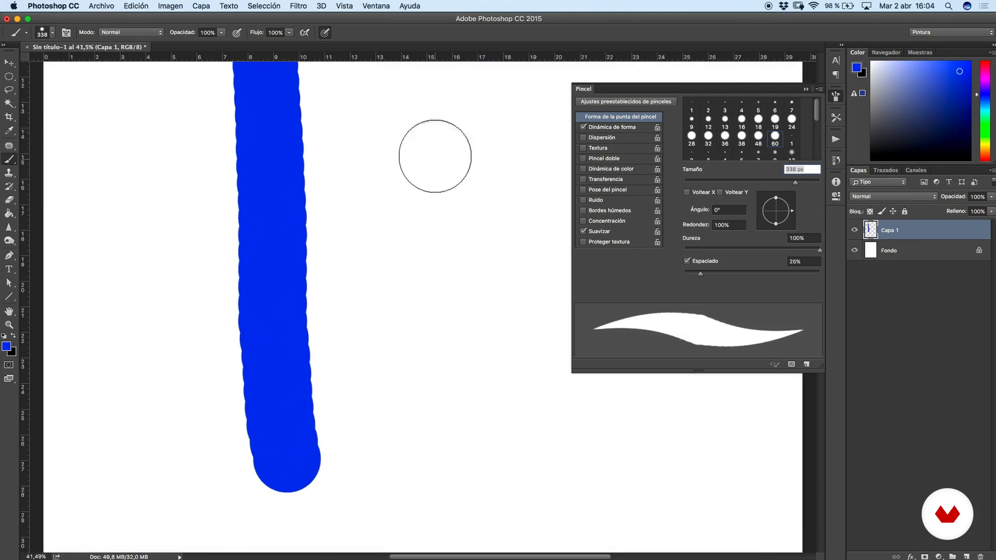
pyautogui.moveTo(430, 143)
pyautogui.mouseDown()
pyautogui.moveTo(456, 211)
pyautogui.moveTo(451, 303)
pyautogui.moveTo(478, 428)
pyautogui.moveTo(470, 441)
pyautogui.mouseUp()
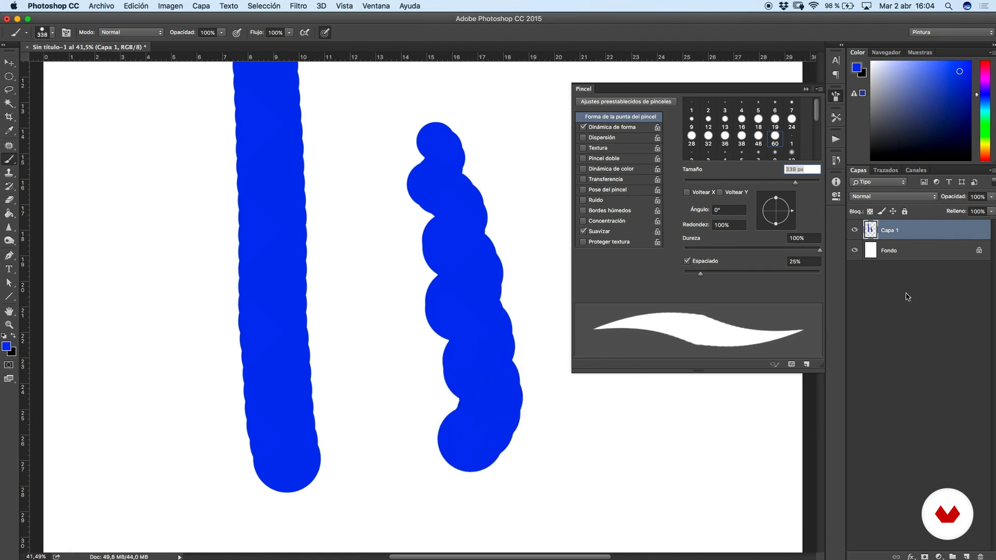
pyautogui.scroll(-3, 459, 228)
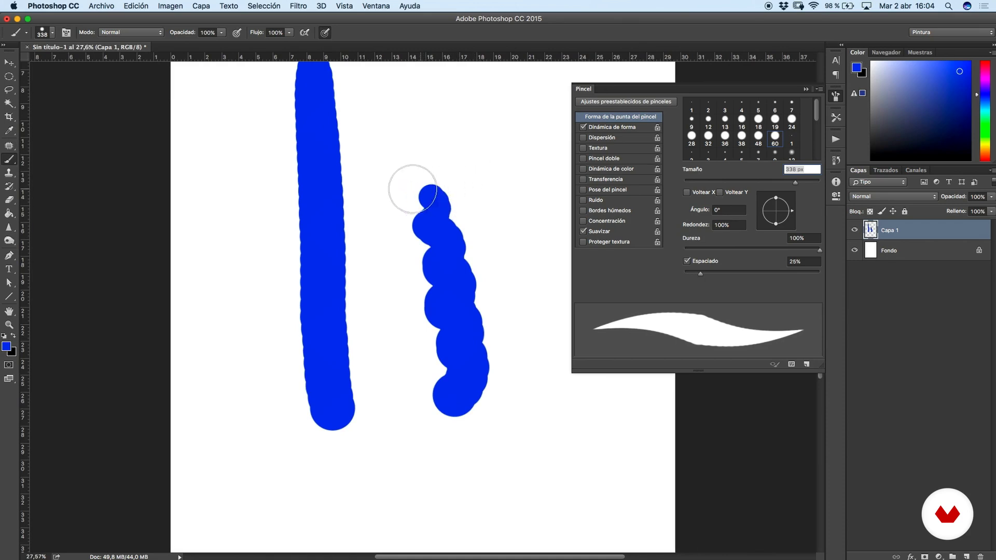
# - Set the brush spacing to 1% and paint three long strokes around the two existing ones
pyautogui.moveTo(699, 274); pyautogui.dragTo(683, 274)
pyautogui.moveTo(372, 115); pyautogui.dragTo(394, 414)
pyautogui.moveTo(487, 119); pyautogui.dragTo(524, 448)
pyautogui.moveTo(256, 150)
pyautogui.mouseDown()
pyautogui.moveTo(258, 298)
pyautogui.moveTo(309, 501)
pyautogui.mouseUp()
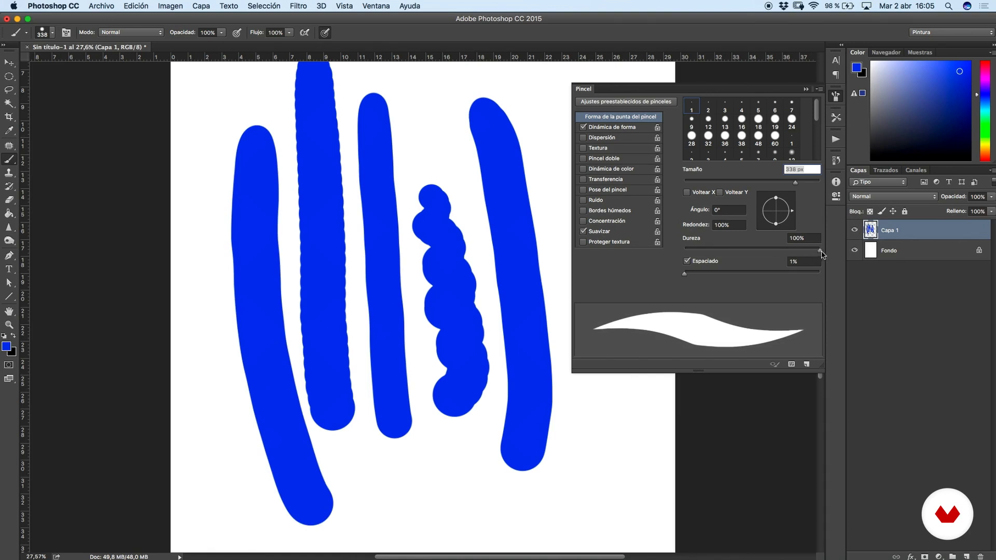
# - Paint a soft-edged stroke along the page's left side at minimum brush hardness, and restore the hardness to 100%
pyautogui.moveTo(820, 250); pyautogui.dragTo(684, 250)
pyautogui.moveTo(207, 186)
pyautogui.mouseDown()
pyautogui.moveTo(207, 222)
pyautogui.moveTo(280, 494)
pyautogui.moveTo(305, 511)
pyautogui.mouseUp()
pyautogui.moveTo(685, 250); pyautogui.dragTo(820, 250)
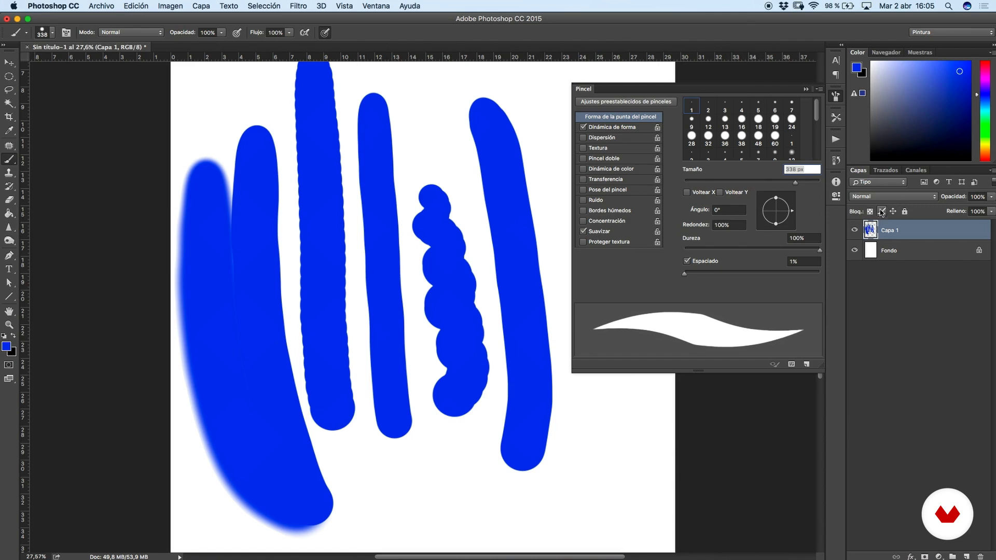
# - Replace the painted Capa 1 with a new empty layer and set the shape dynamics size variation to 89%
pyautogui.moveTo(888, 228)
pyautogui.mouseDown()
pyautogui.moveTo(959, 553)
pyautogui.moveTo(979, 557)
pyautogui.mouseUp()
pyautogui.click(966, 556)
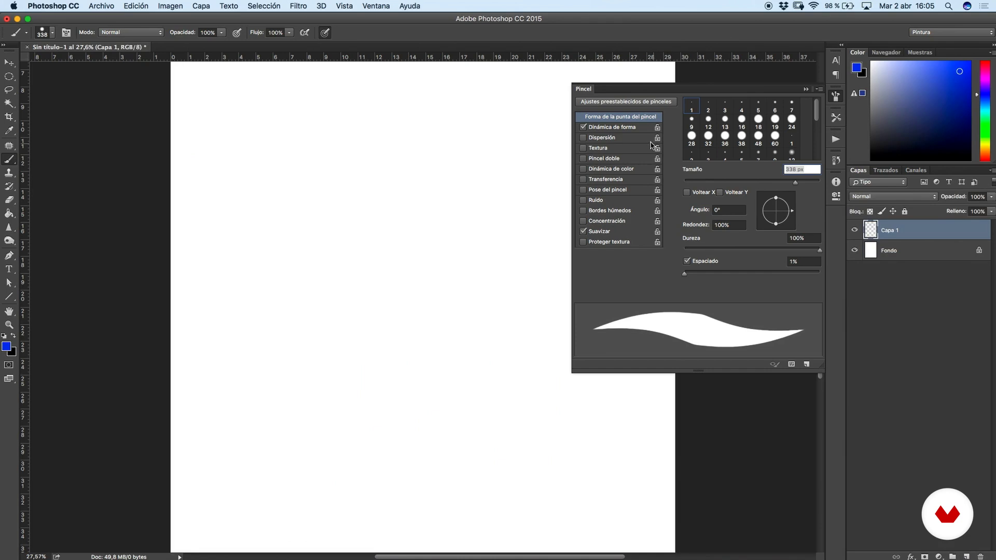
pyautogui.click(614, 129)
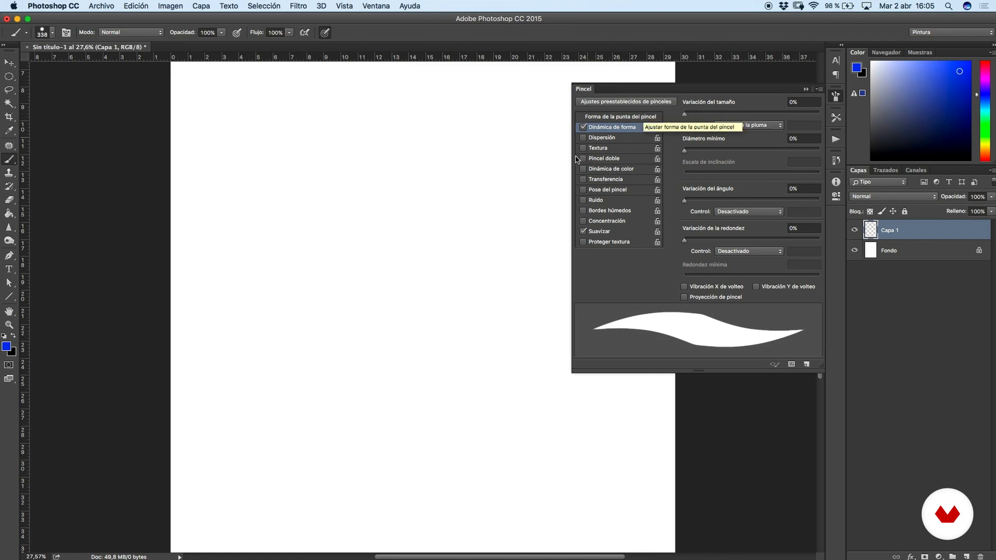
pyautogui.click(621, 117)
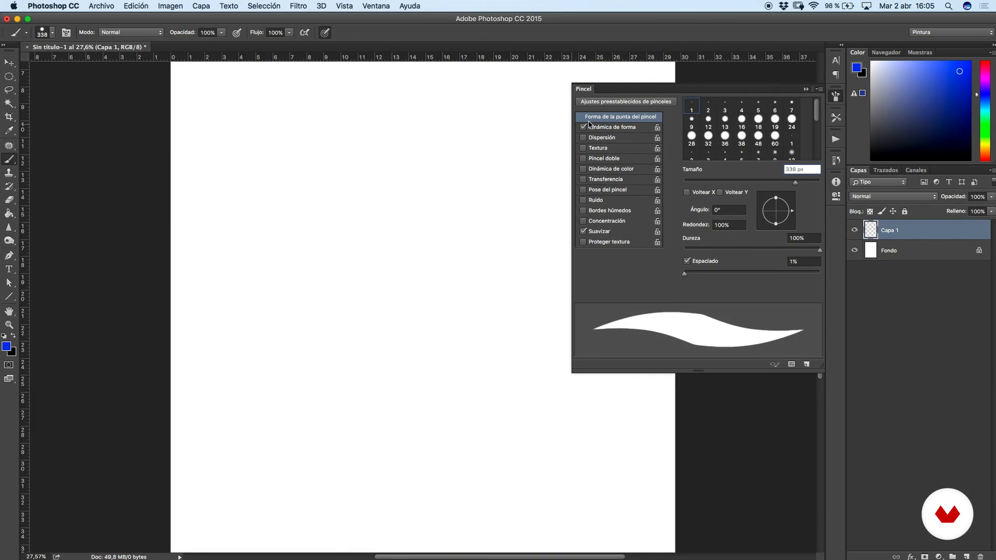
pyautogui.click(608, 128)
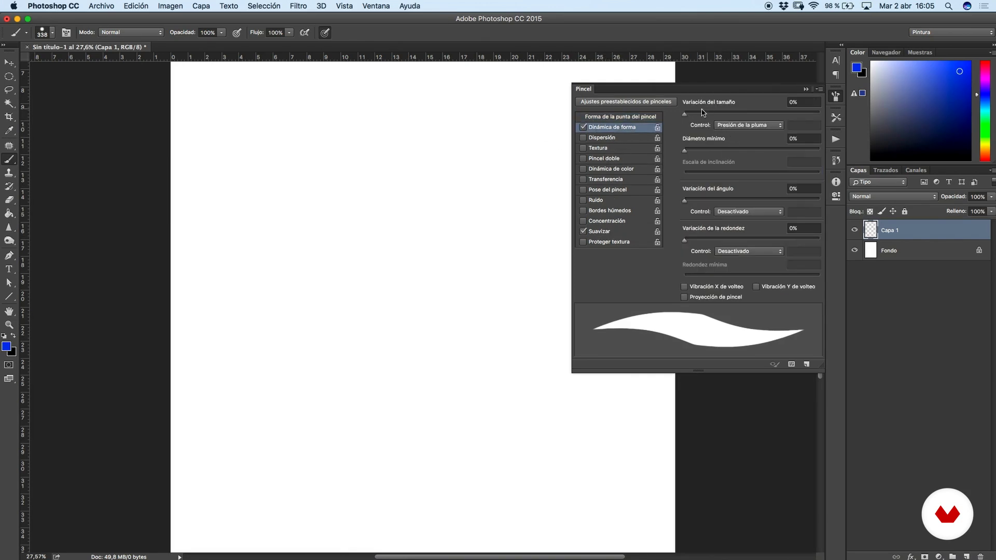
pyautogui.moveTo(685, 117)
pyautogui.mouseDown()
pyautogui.moveTo(787, 119)
pyautogui.moveTo(775, 120)
pyautogui.moveTo(787, 130)
pyautogui.mouseUp()
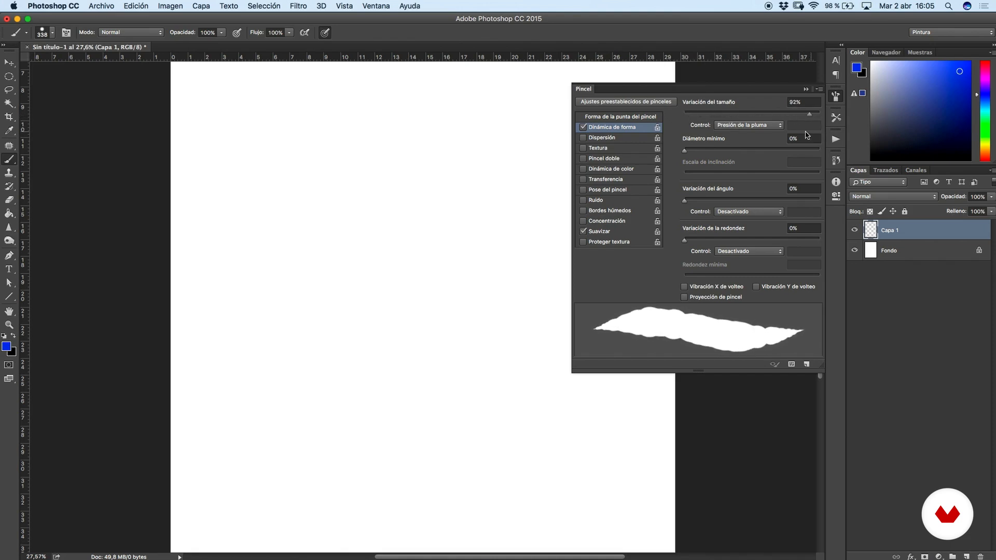
# - Set the brush size to 118 px, paint a long diagonal stroke down the page and examine its edges
pyautogui.rightClick(392, 153)
pyautogui.moveTo(486, 220); pyautogui.dragTo(473, 217)
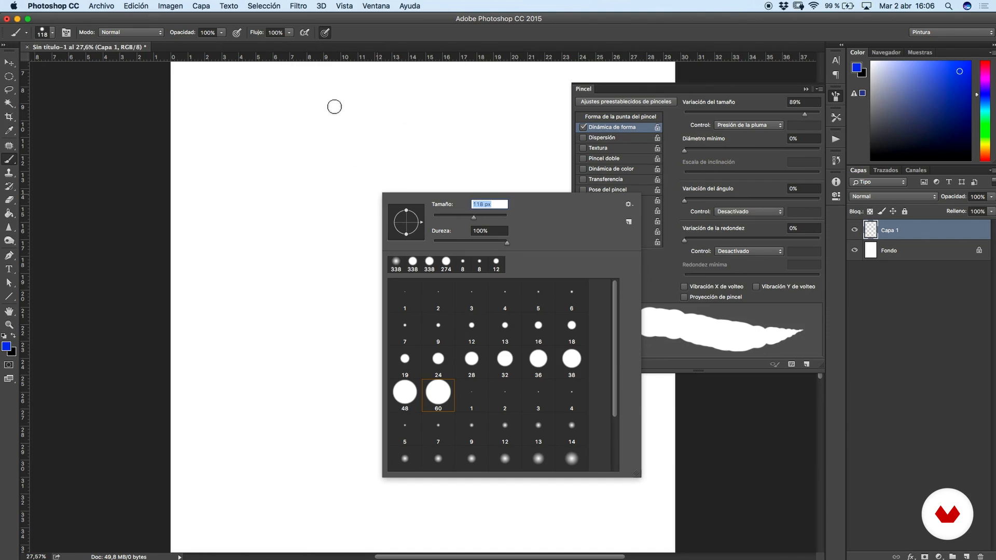
pyautogui.click(728, 94)
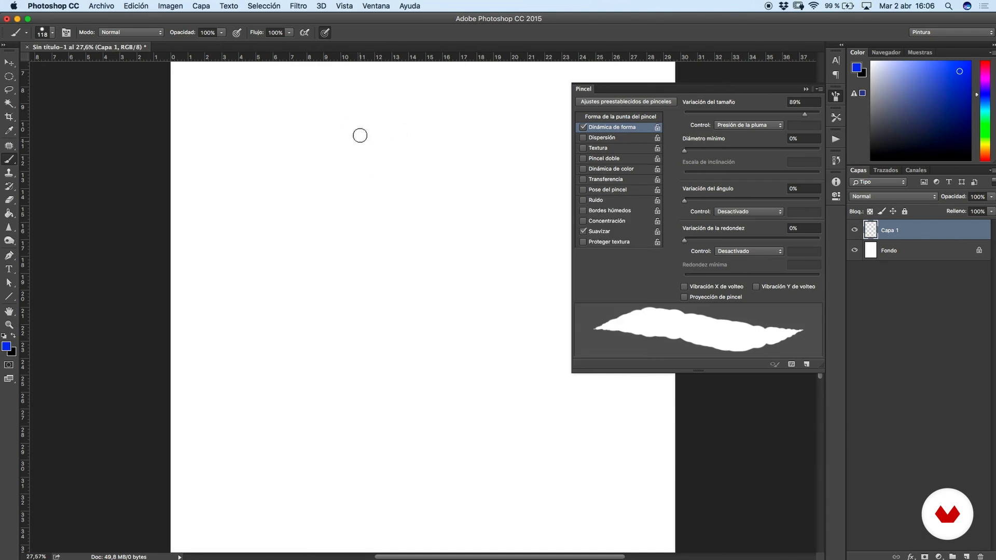
pyautogui.moveTo(329, 92)
pyautogui.mouseDown()
pyautogui.moveTo(479, 446)
pyautogui.moveTo(499, 457)
pyautogui.mouseUp()
pyautogui.press('super+plus')
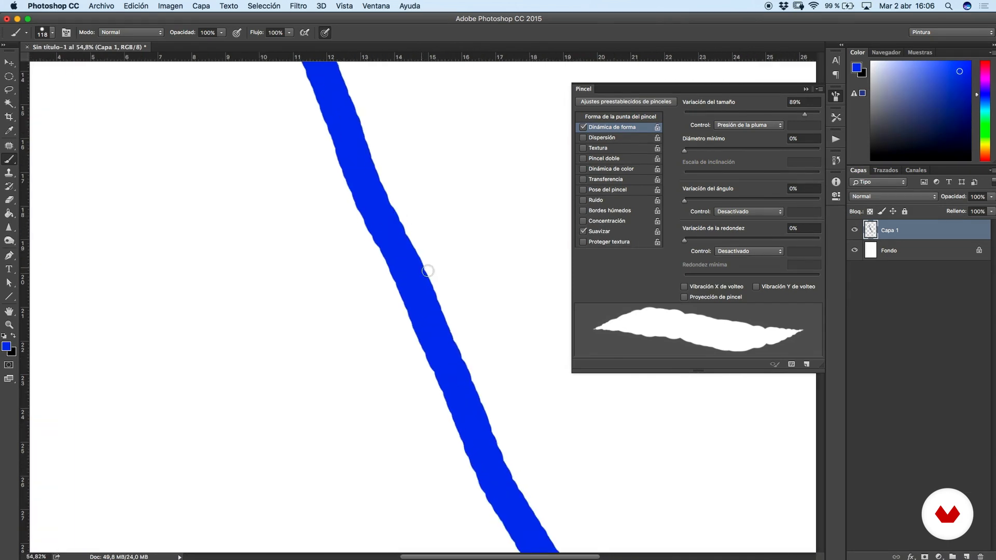
pyautogui.press('super+minus')
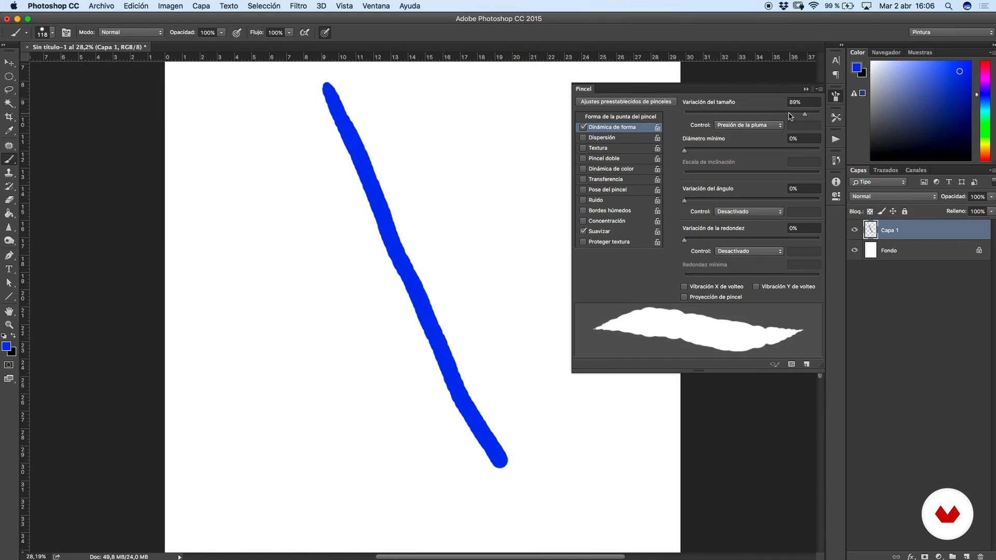
# - Set the size variation to 0% and the minimum diameter to 70%, and paint a shorter diagonal stroke beside the first
pyautogui.moveTo(790, 114); pyautogui.dragTo(684, 114)
pyautogui.moveTo(684, 150); pyautogui.dragTo(779, 151)
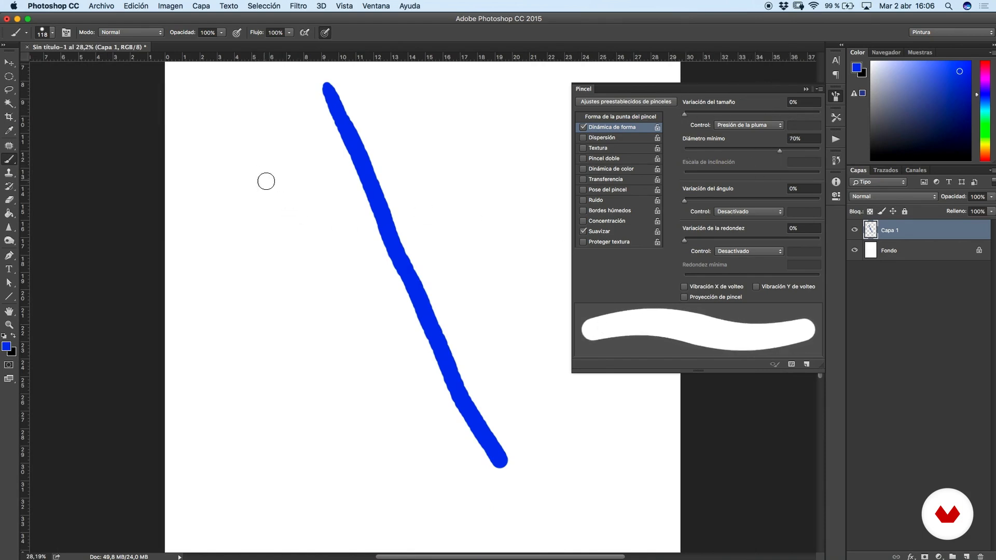
pyautogui.moveTo(273, 163); pyautogui.dragTo(391, 415)
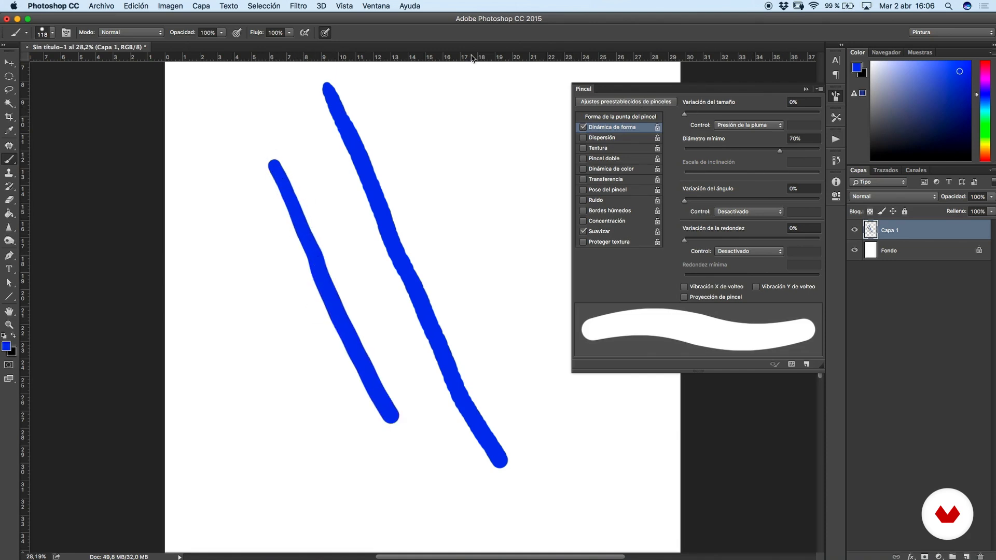
# - Compare the pen pressure size option across the Brush, Eraser and Clone Stamp tools, returning to the Brush
pyautogui.click(326, 33)
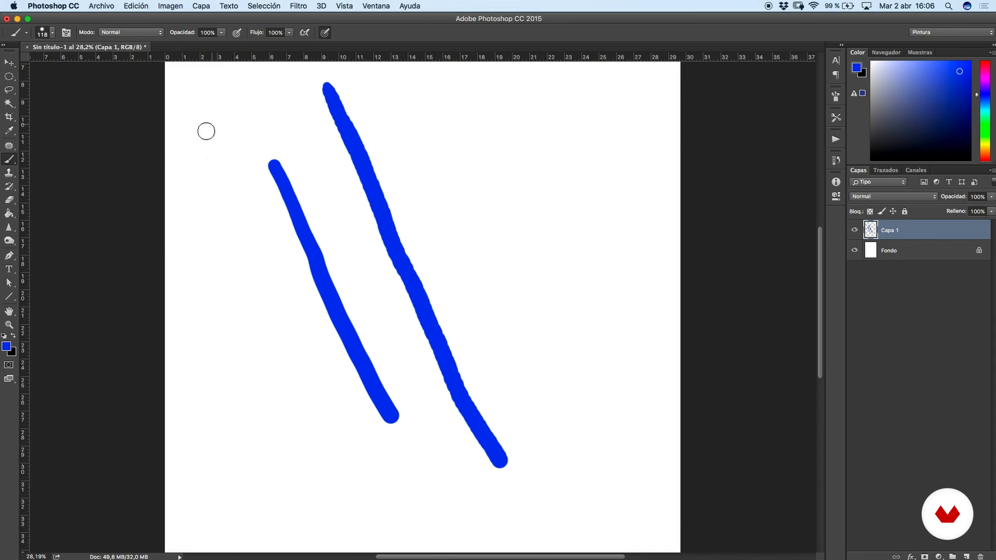
pyautogui.click(9, 199)
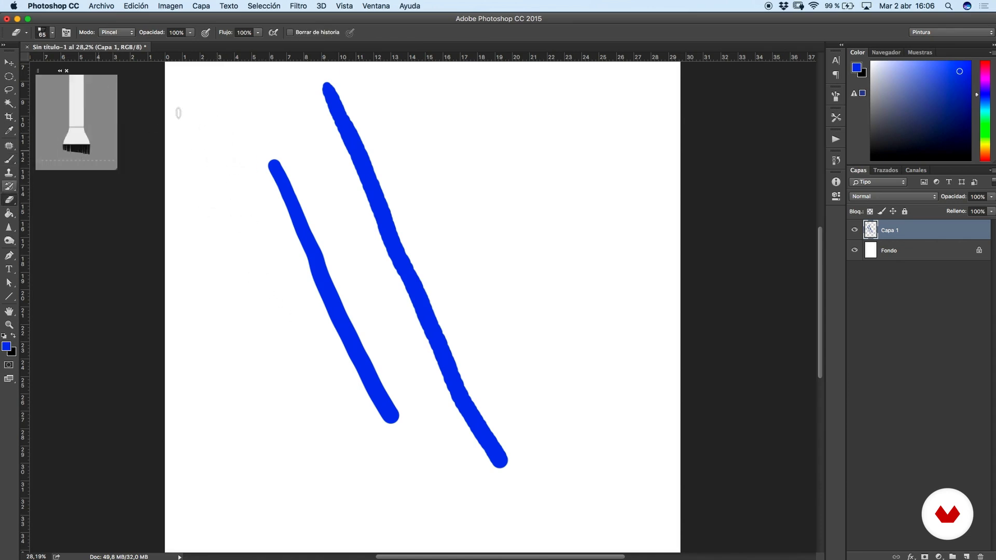
pyautogui.click(9, 172)
pyautogui.click(9, 160)
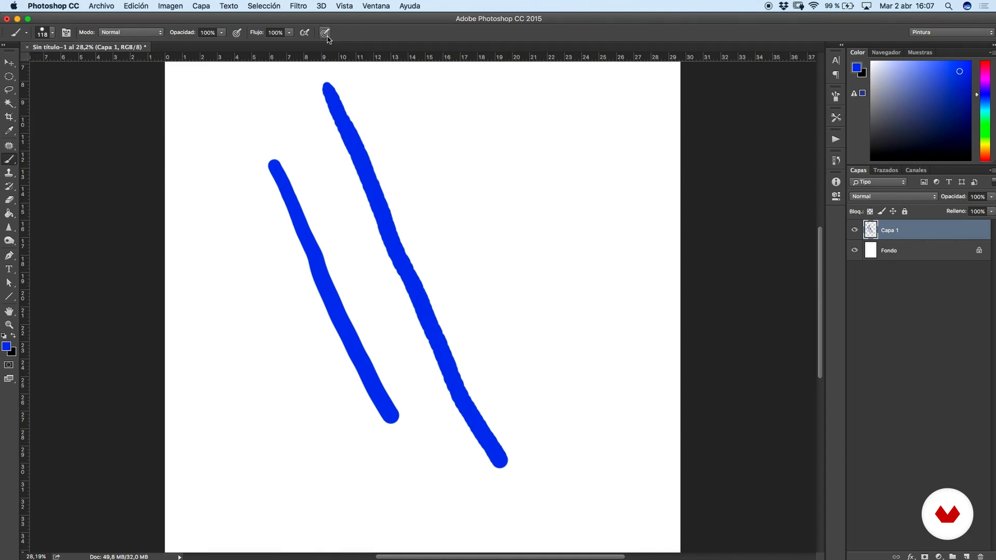
# - Paint one diagonal stroke with pen pressure controlling size, and two more after toggling the pressure size override
pyautogui.moveTo(436, 107)
pyautogui.mouseDown()
pyautogui.moveTo(547, 378)
pyautogui.moveTo(624, 501)
pyautogui.mouseUp()
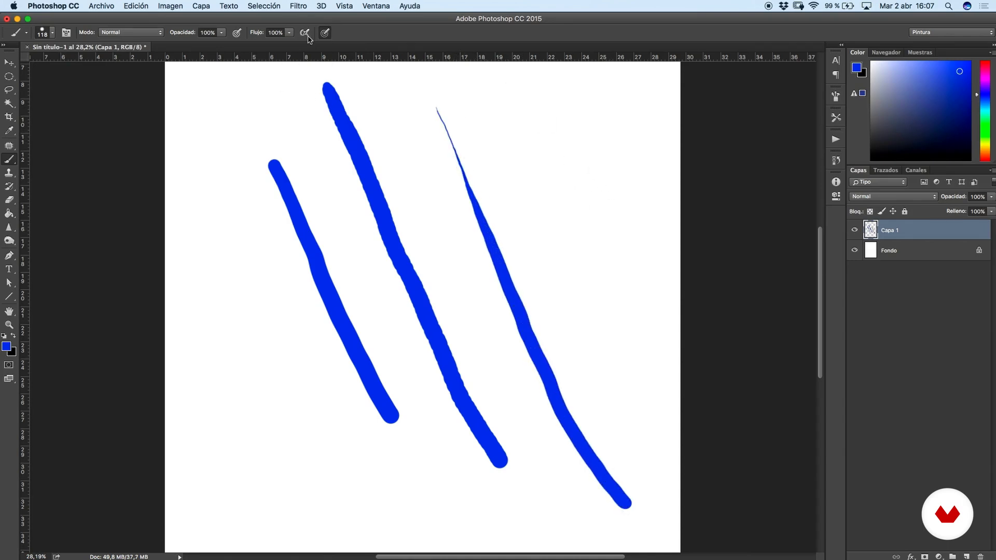
pyautogui.click(326, 34)
pyautogui.moveTo(499, 93)
pyautogui.mouseDown()
pyautogui.moveTo(573, 292)
pyautogui.moveTo(645, 413)
pyautogui.mouseUp()
pyautogui.moveTo(540, 92)
pyautogui.mouseDown()
pyautogui.moveTo(610, 309)
pyautogui.moveTo(643, 367)
pyautogui.mouseUp()
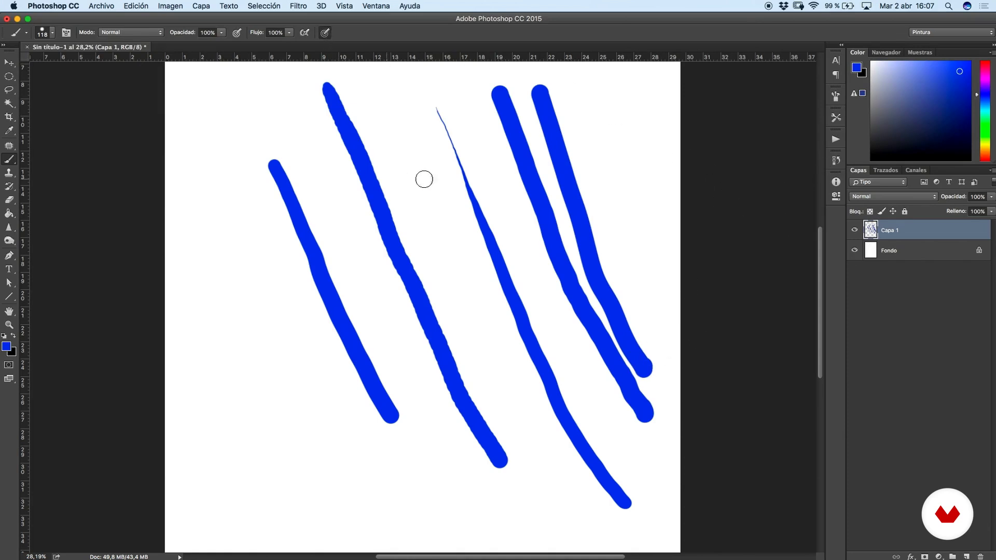
# - Replace the painted layer with a new empty one and reopen the brush settings
pyautogui.moveTo(907, 239)
pyautogui.mouseDown()
pyautogui.moveTo(910, 347)
pyautogui.moveTo(979, 557)
pyautogui.mouseUp()
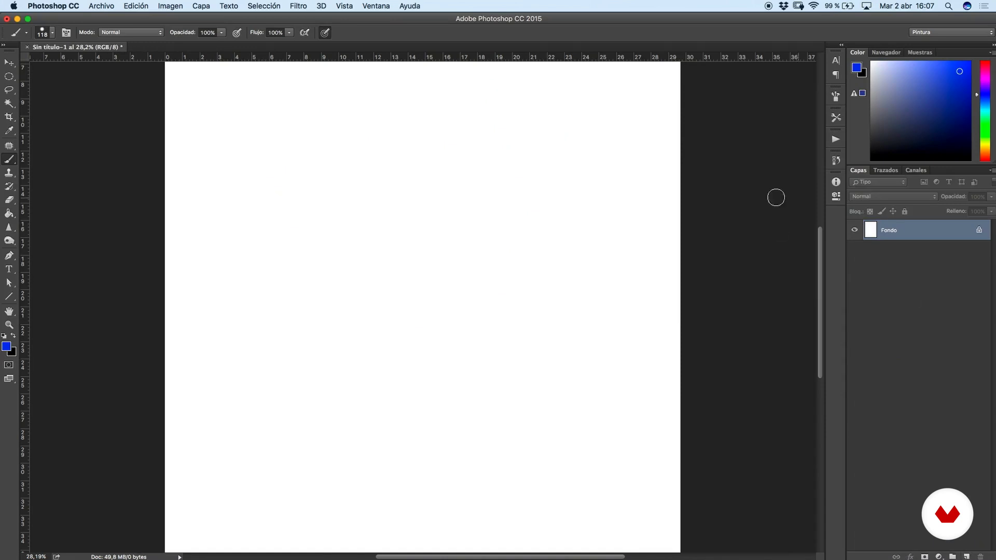
pyautogui.click(966, 557)
pyautogui.click(835, 96)
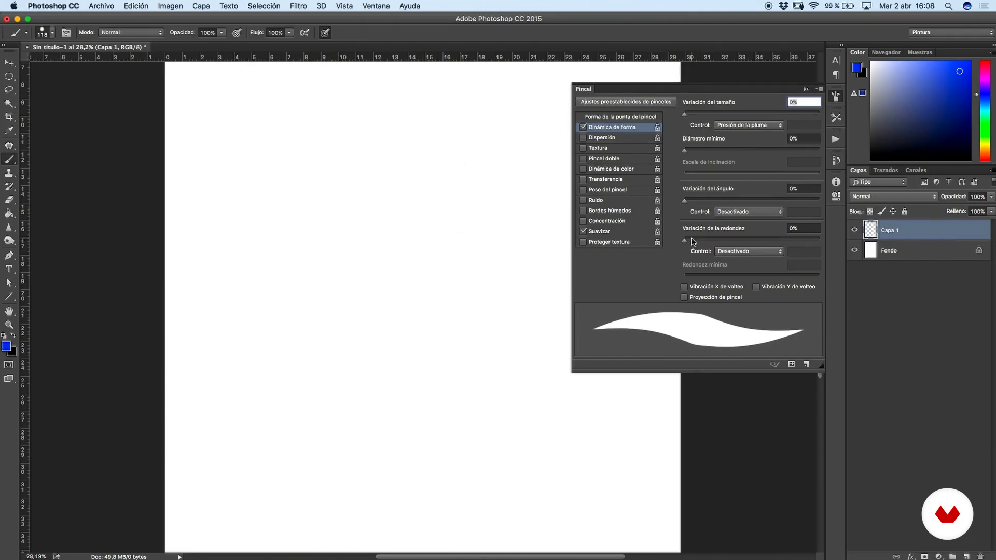
# - Paint a test stroke with the roundness variation at 70%, and reset that variation to 0%
pyautogui.moveTo(690, 244)
pyautogui.mouseDown()
pyautogui.moveTo(771, 245)
pyautogui.moveTo(750, 261)
pyautogui.moveTo(795, 258)
pyautogui.moveTo(780, 254)
pyautogui.mouseUp()
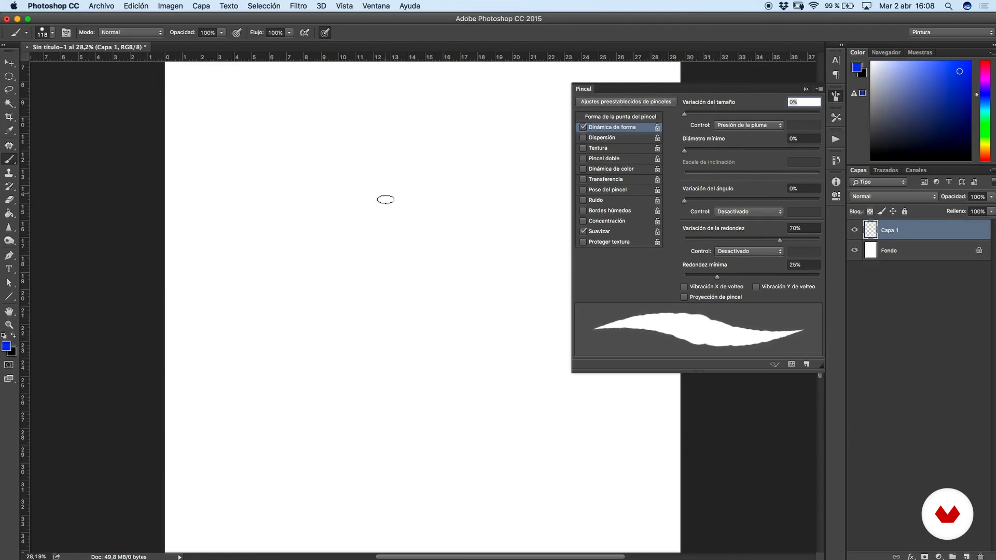
pyautogui.moveTo(360, 144)
pyautogui.mouseDown()
pyautogui.moveTo(441, 316)
pyautogui.moveTo(350, 383)
pyautogui.moveTo(283, 224)
pyautogui.moveTo(229, 232)
pyautogui.moveTo(307, 442)
pyautogui.mouseUp()
pyautogui.moveTo(780, 240); pyautogui.dragTo(666, 234)
# - Replace the painted layer with a new empty one and enable the brush's Dispersión option, showing its settings
pyautogui.moveTo(897, 227); pyautogui.dragTo(979, 556)
pyautogui.click(966, 557)
pyautogui.click(588, 130)
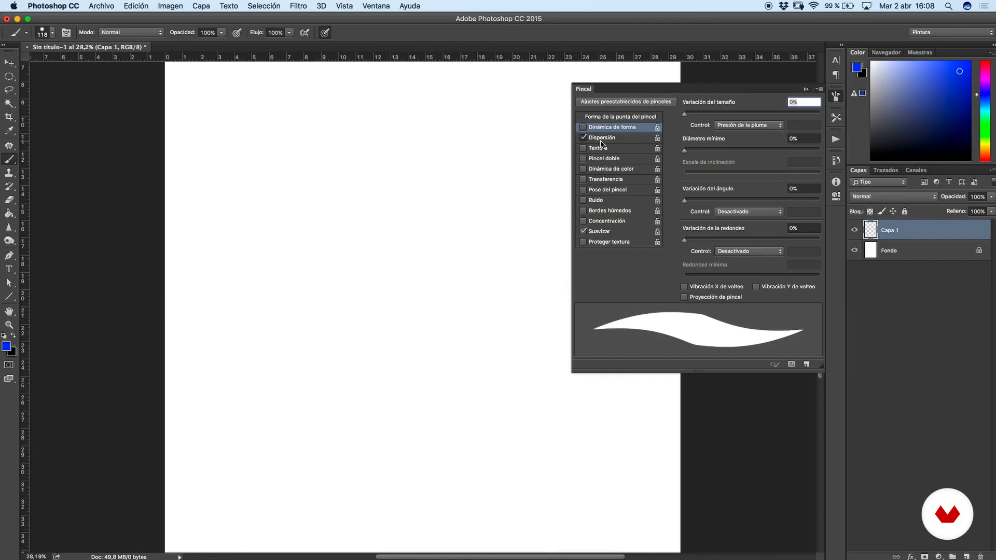
pyautogui.click(601, 138)
# - Paint a scattered test stroke with Dispersión at 1000%, and return Dispersión to 0%
pyautogui.moveTo(685, 114)
pyautogui.mouseDown()
pyautogui.moveTo(808, 113)
pyautogui.moveTo(678, 141)
pyautogui.moveTo(813, 141)
pyautogui.moveTo(736, 147)
pyautogui.moveTo(831, 155)
pyautogui.mouseUp()
pyautogui.moveTo(316, 140)
pyautogui.mouseDown()
pyautogui.moveTo(399, 236)
pyautogui.moveTo(444, 373)
pyautogui.mouseUp()
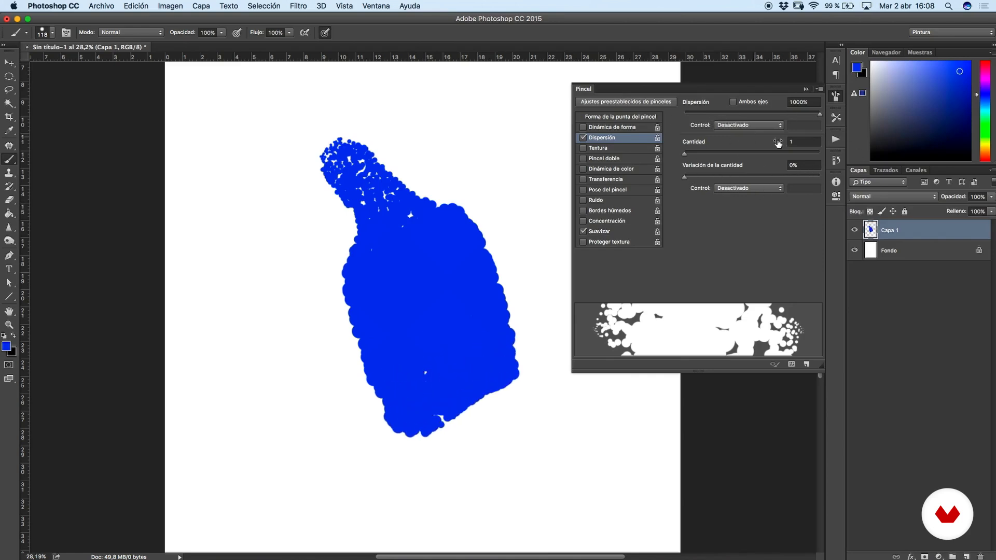
pyautogui.moveTo(819, 114); pyautogui.dragTo(672, 116)
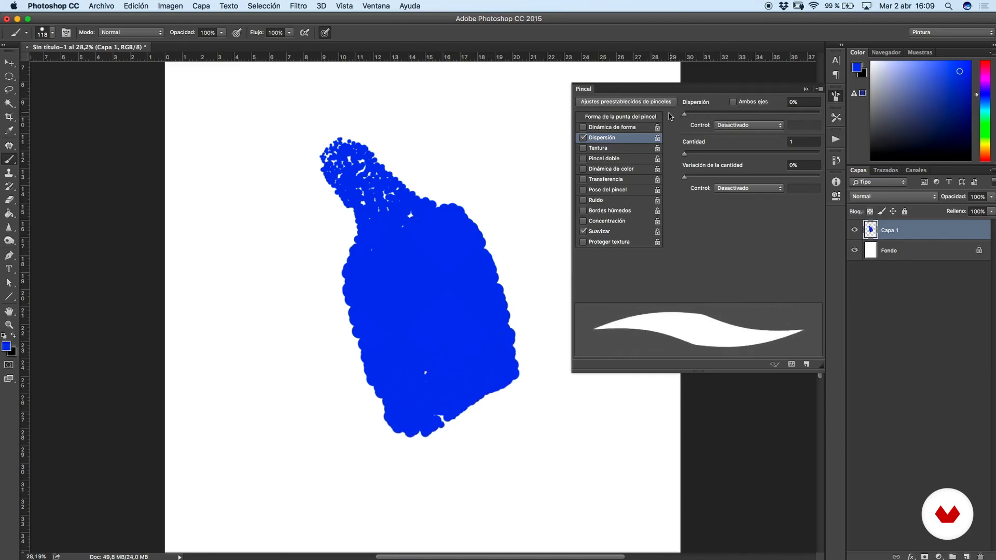
# - Discard the layer with the scattered stroke and add a new empty layer
pyautogui.moveTo(892, 231)
pyautogui.mouseDown()
pyautogui.moveTo(918, 495)
pyautogui.moveTo(979, 556)
pyautogui.mouseUp()
pyautogui.click(967, 555)
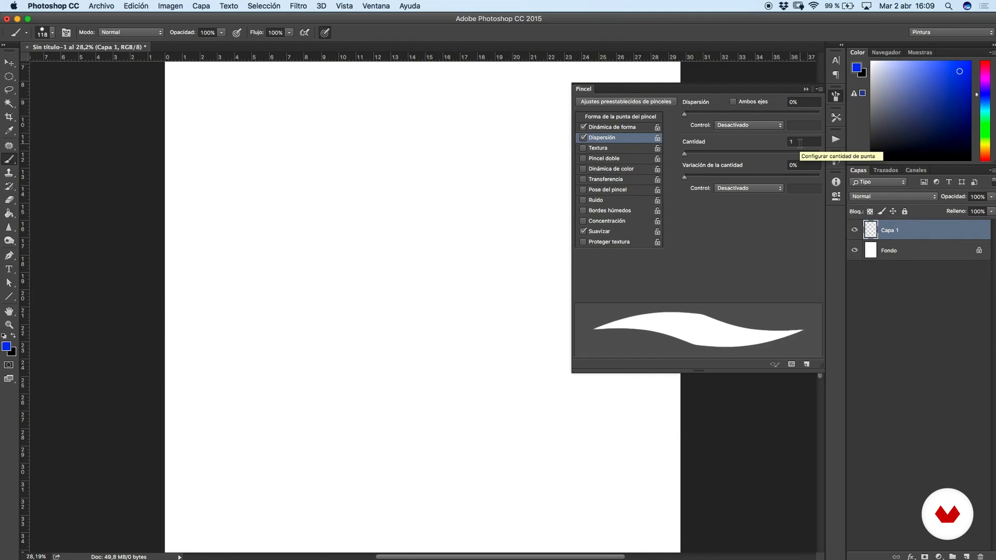
# - Disable Dispersión, and look at the Textura and Pincel doble settings, leaving both options off
pyautogui.click(583, 138)
pyautogui.click(595, 149)
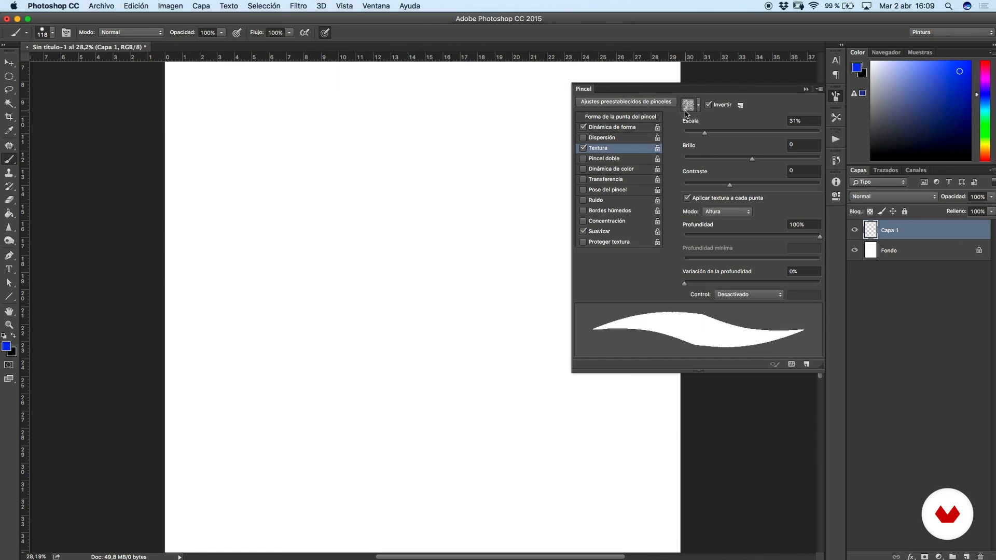
pyautogui.click(583, 148)
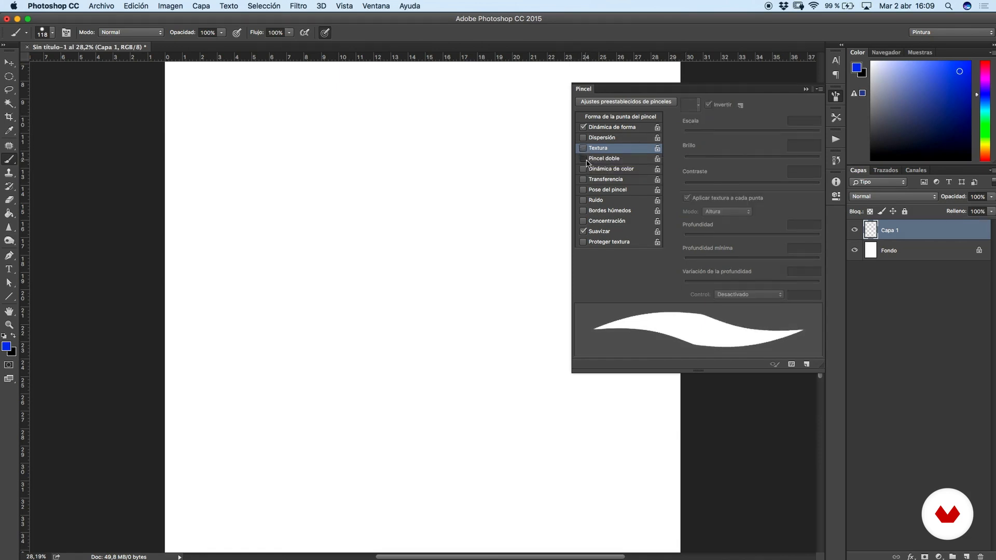
pyautogui.click(582, 158)
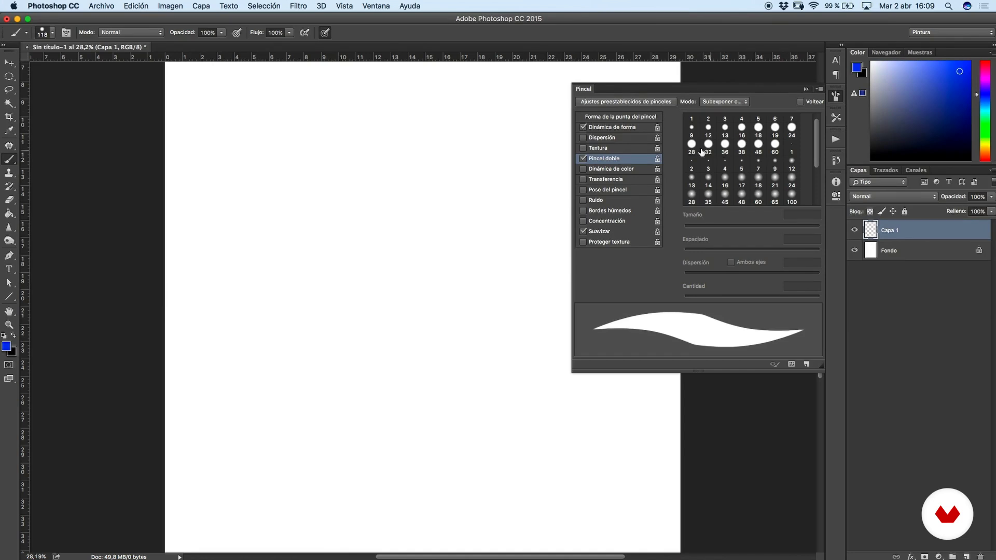
pyautogui.click(584, 159)
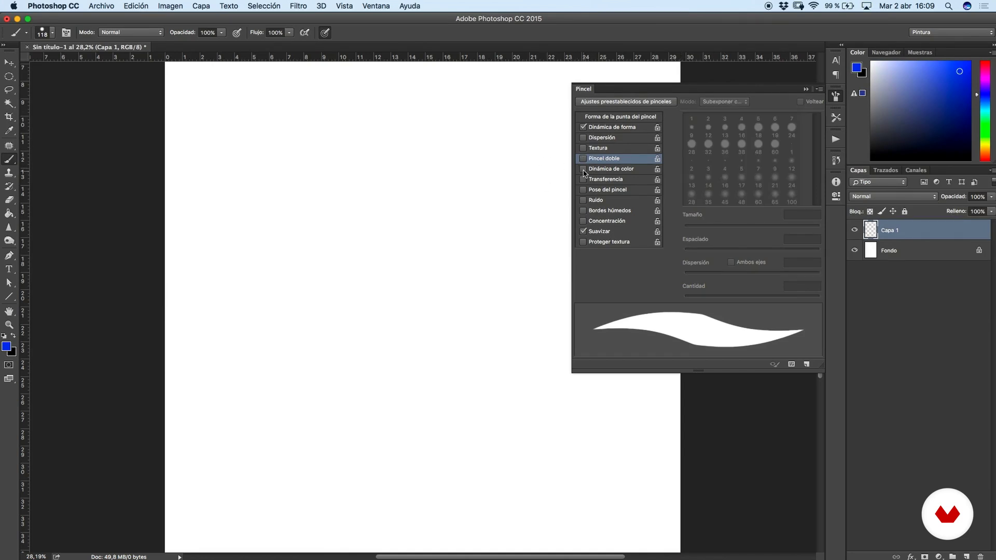
# - Enable the brush's Dinámica de color option and paint a looping multicoloured test stroke on the empty layer
pyautogui.click(602, 170)
pyautogui.moveTo(396, 158)
pyautogui.mouseDown()
pyautogui.moveTo(263, 166)
pyautogui.moveTo(356, 242)
pyautogui.mouseUp()
pyautogui.moveTo(331, 203); pyautogui.dragTo(286, 349)
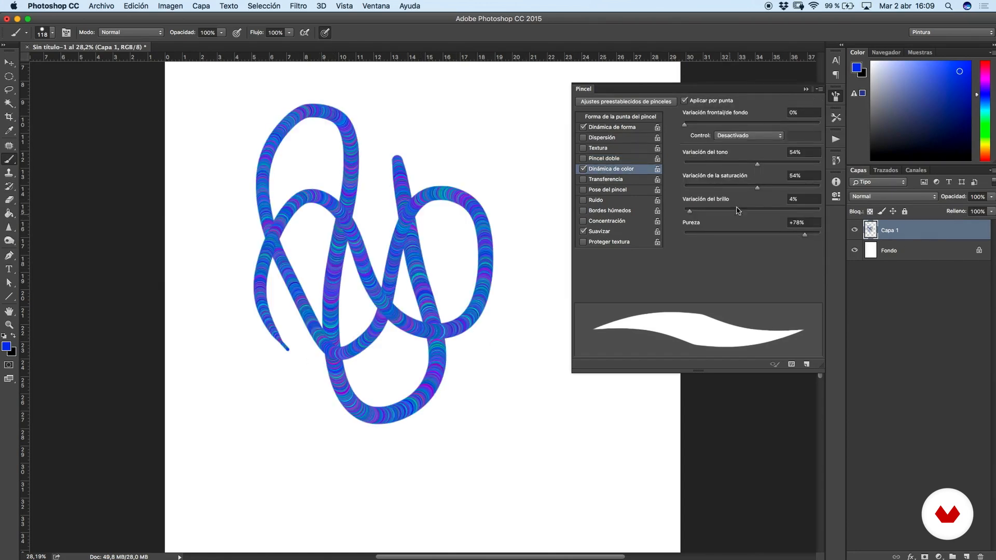
# - Delete the layer with the multicoloured stroke and disable Dinámica de color
pyautogui.moveTo(871, 230)
pyautogui.mouseDown()
pyautogui.moveTo(873, 443)
pyautogui.moveTo(980, 556)
pyautogui.mouseUp()
pyautogui.click(582, 170)
# - Look at the brush's Transferencia settings, leave that option off, and collapse the brush settings
pyautogui.click(583, 180)
pyautogui.click(588, 179)
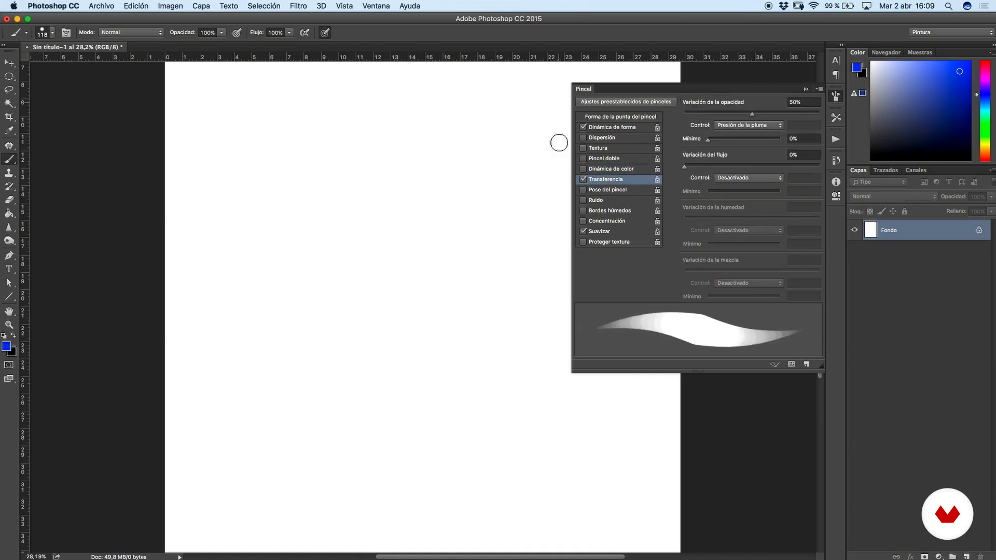
pyautogui.click(583, 179)
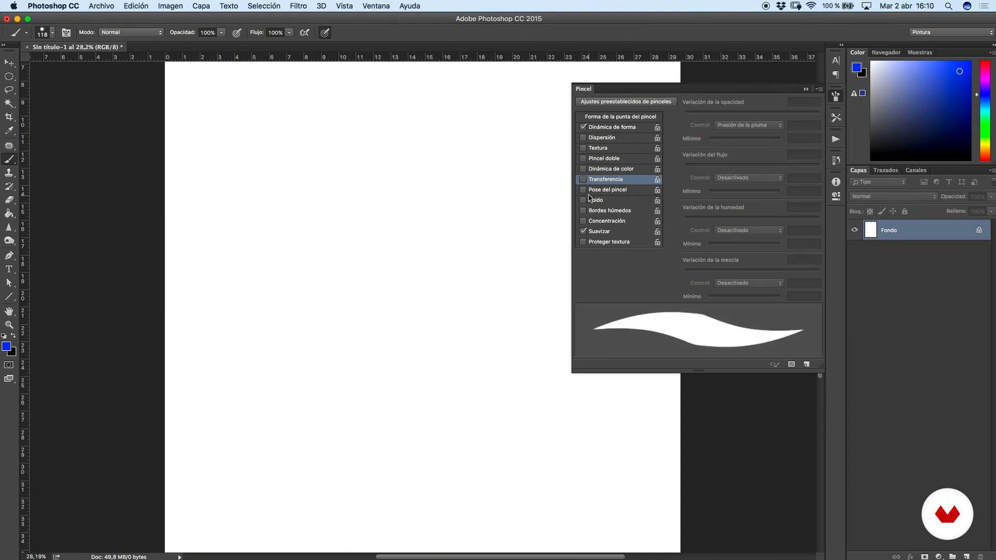
pyautogui.click(584, 232)
pyautogui.click(805, 89)
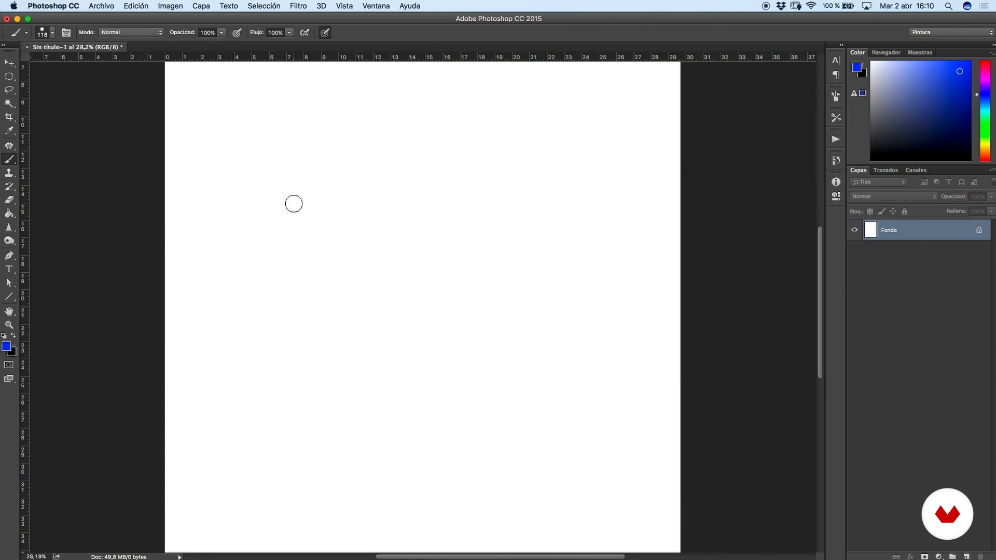
# - Add a new empty layer and replace the current brushes with the Pinceles secos set
pyautogui.click(966, 556)
pyautogui.rightClick(369, 210)
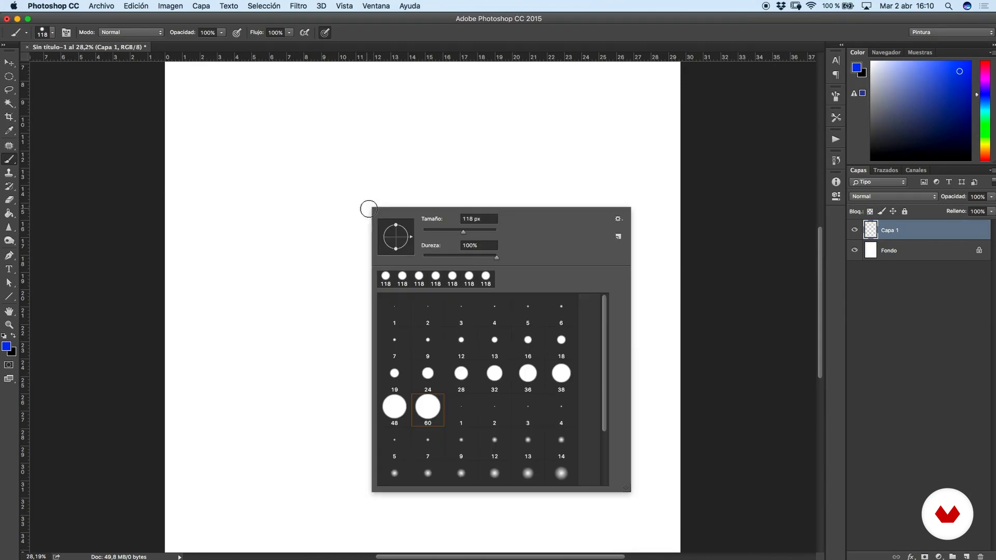
pyautogui.click(618, 219)
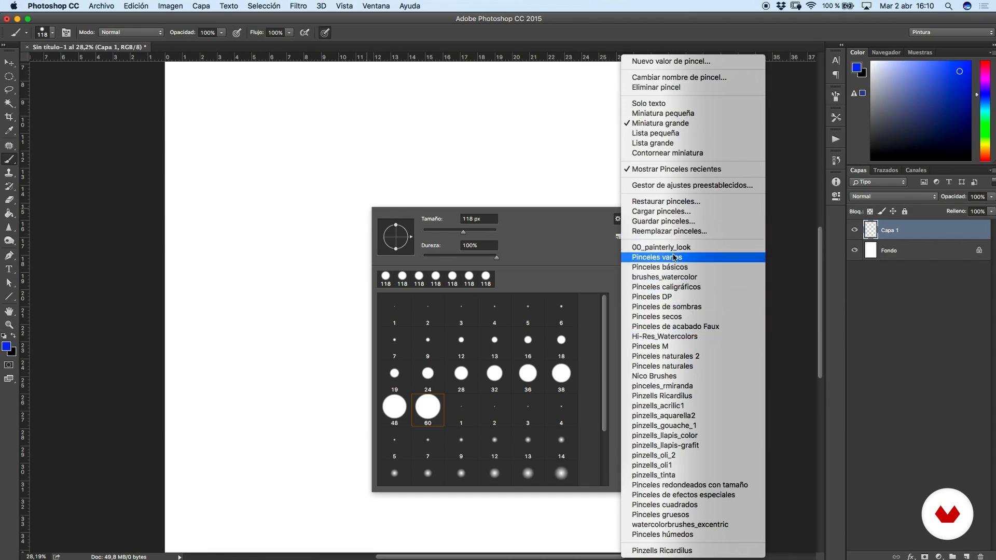
pyautogui.click(688, 317)
pyautogui.click(565, 199)
# - Paint a test stroke with the 63 px dry brush enlarged to 232 px, and undo it
pyautogui.click(495, 312)
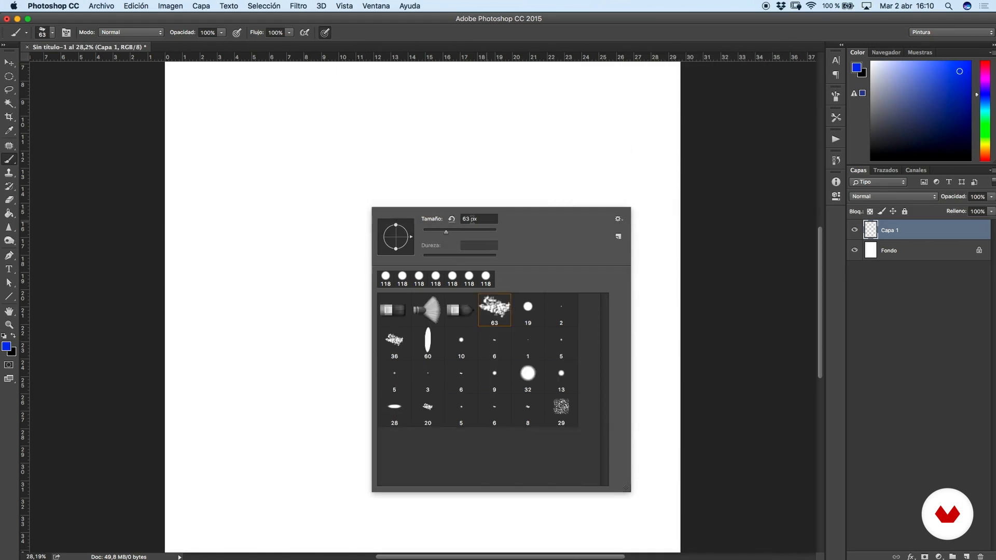
pyautogui.moveTo(445, 236); pyautogui.dragTo(479, 233)
pyautogui.moveTo(326, 153)
pyautogui.mouseDown()
pyautogui.moveTo(371, 151)
pyautogui.moveTo(455, 394)
pyautogui.moveTo(516, 404)
pyautogui.mouseUp()
pyautogui.press('super+z')
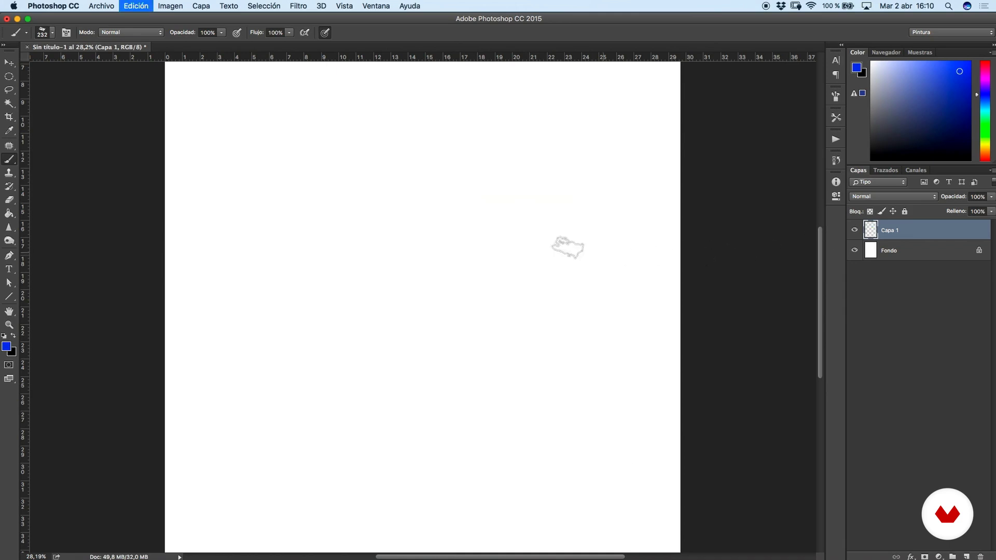
# - Paint a large round patch with the textured 29 px dry brush enlarged to 416 px, and undo it
pyautogui.rightClick(560, 258)
pyautogui.click(715, 446)
pyautogui.moveTo(369, 196)
pyautogui.mouseDown()
pyautogui.moveTo(407, 348)
pyautogui.moveTo(435, 191)
pyautogui.moveTo(463, 305)
pyautogui.moveTo(485, 171)
pyautogui.moveTo(420, 263)
pyautogui.moveTo(327, 234)
pyautogui.moveTo(492, 257)
pyautogui.moveTo(355, 306)
pyautogui.moveTo(545, 338)
pyautogui.mouseUp()
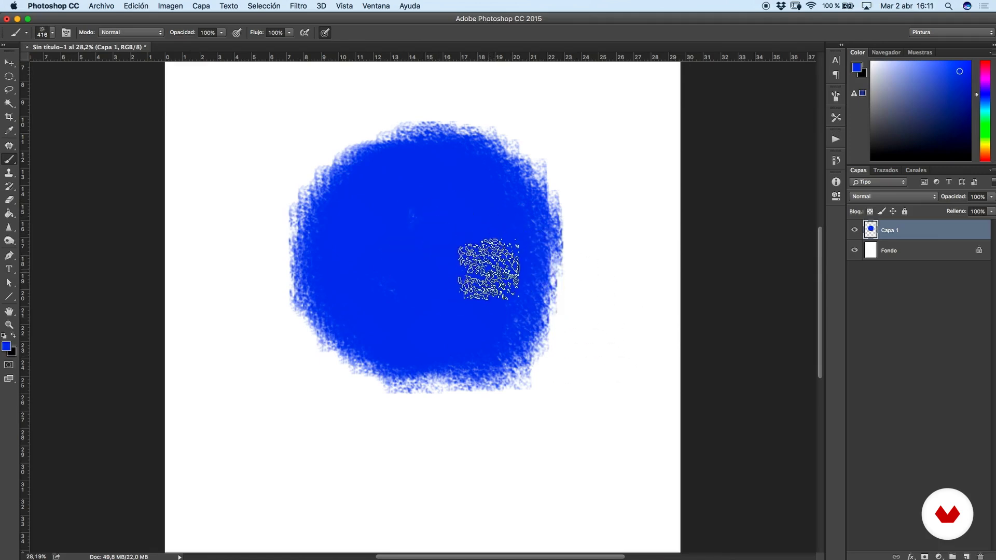
pyautogui.press('super+z')
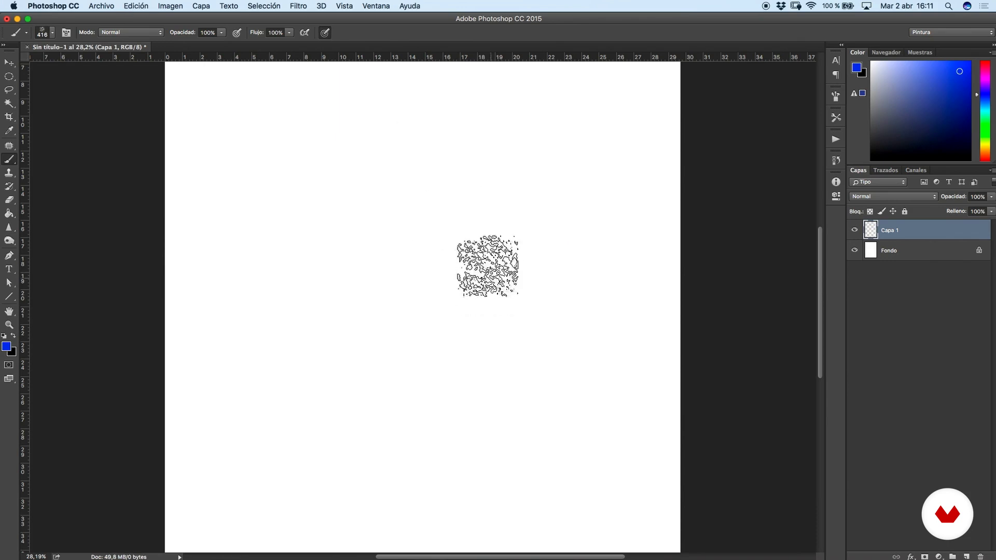
# - Paint test strokes with the flat elliptical 28 px dry brush enlarged to 127 px
pyautogui.rightClick(479, 262)
pyautogui.click(511, 455)
pyautogui.moveTo(553, 279); pyautogui.dragTo(573, 280)
pyautogui.moveTo(414, 201)
pyautogui.mouseDown()
pyautogui.moveTo(482, 208)
pyautogui.moveTo(526, 420)
pyautogui.mouseUp()
pyautogui.moveTo(365, 197); pyautogui.dragTo(398, 440)
pyautogui.scroll(5, 353, 285)
pyautogui.moveTo(340, 235)
pyautogui.mouseDown()
pyautogui.moveTo(351, 286)
pyautogui.moveTo(335, 311)
pyautogui.moveTo(277, 269)
pyautogui.moveTo(205, 291)
pyautogui.mouseUp()
pyautogui.scroll(-3, 516, 206)
# - Replace the painted layer with a new empty one, and swap the current brushes for the Pinceles gruesos set
pyautogui.moveTo(887, 237)
pyautogui.mouseDown()
pyautogui.moveTo(900, 525)
pyautogui.moveTo(980, 556)
pyautogui.mouseUp()
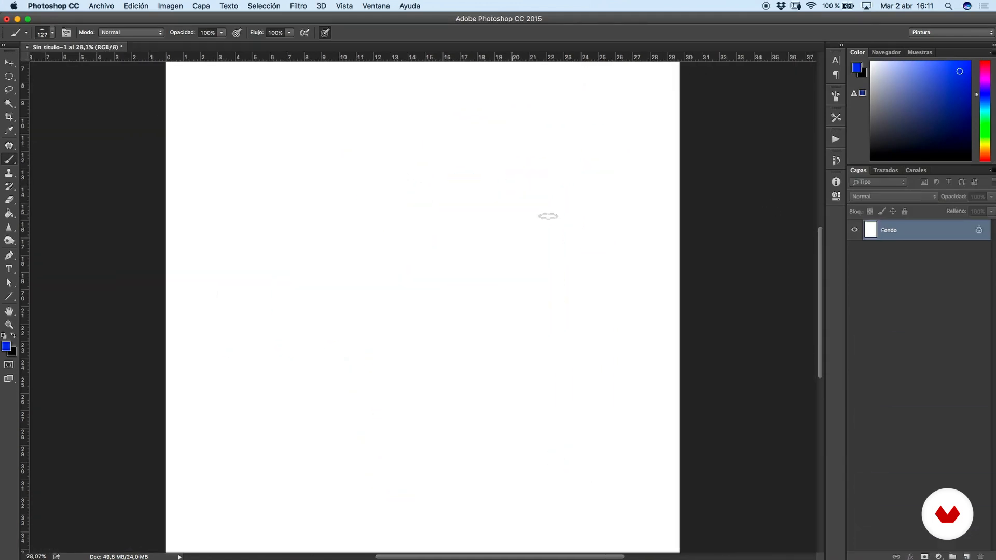
pyautogui.press('alt+shift+super+n')
pyautogui.rightClick(462, 261)
pyautogui.click(688, 275)
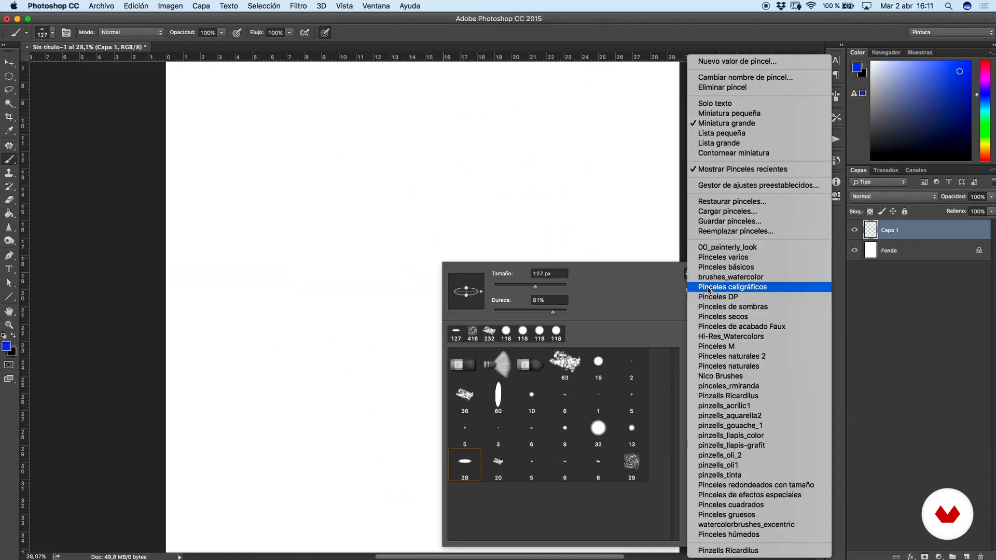
pyautogui.click(747, 515)
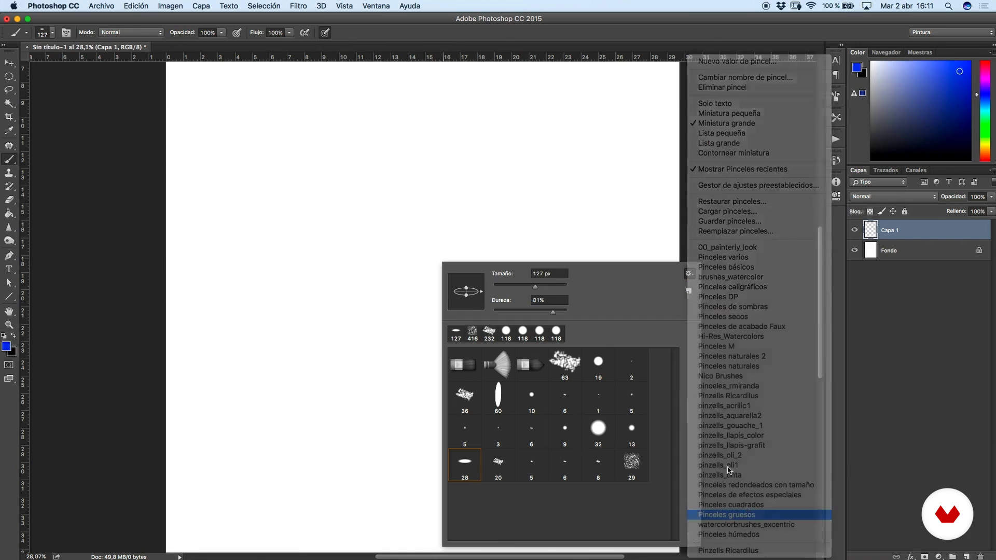
pyautogui.click(582, 196)
# - Paint broad vertical strokes in the middle of the page with the last 104 px thick brush enlarged to 416 px
pyautogui.click(598, 366)
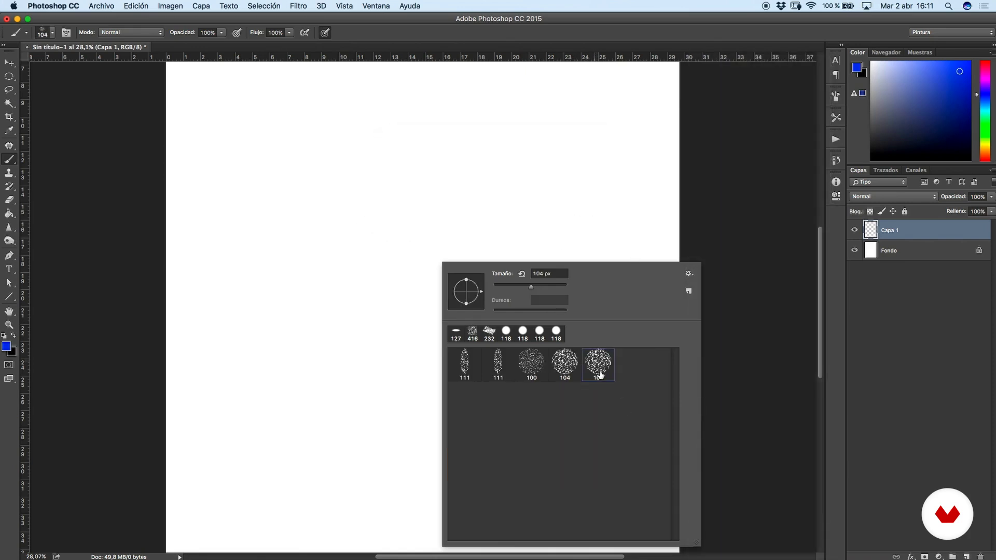
pyautogui.moveTo(535, 289); pyautogui.dragTo(556, 290)
pyautogui.moveTo(322, 155)
pyautogui.mouseDown()
pyautogui.moveTo(394, 318)
pyautogui.moveTo(460, 362)
pyautogui.moveTo(522, 222)
pyautogui.mouseUp()
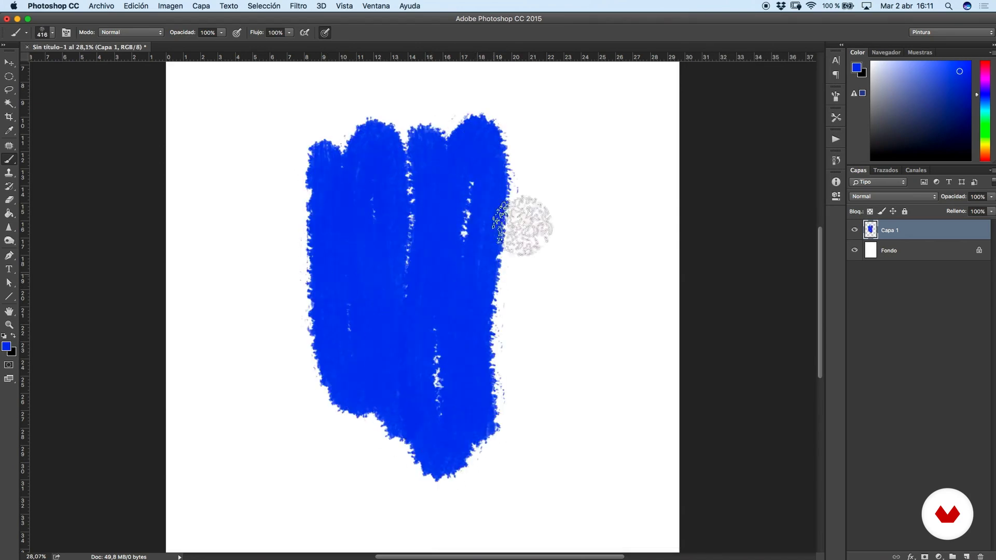
pyautogui.moveTo(551, 153); pyautogui.dragTo(562, 415)
pyautogui.scroll(5, 593, 324)
pyautogui.scroll(-7, 544, 266)
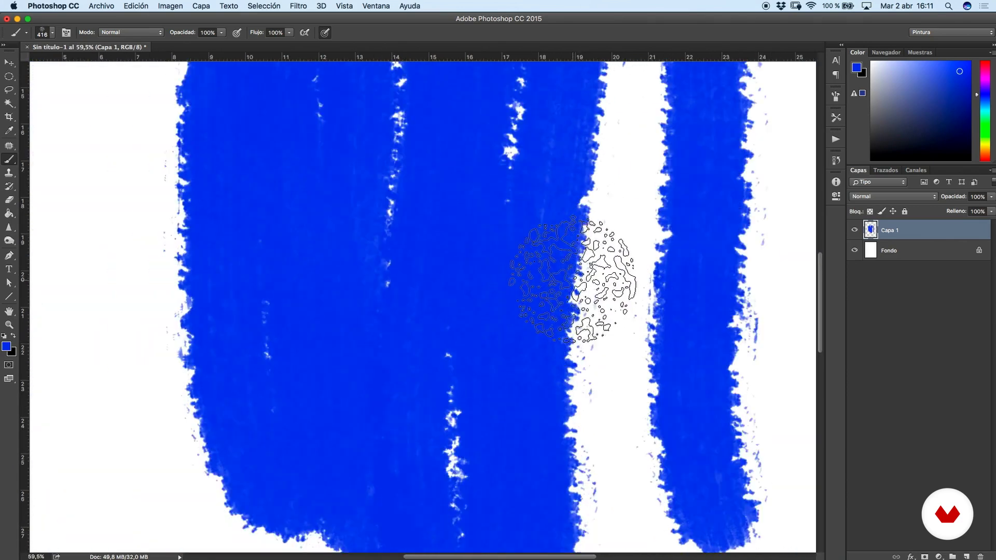
# - Paint wide smooth strokes around and above the textured ones with the other 104 px thick brush enlarged to 388 px
pyautogui.rightClick(536, 238)
pyautogui.click(664, 331)
pyautogui.moveTo(629, 262)
pyautogui.mouseDown()
pyautogui.moveTo(660, 263)
pyautogui.moveTo(651, 261)
pyautogui.mouseUp()
pyautogui.moveTo(519, 135)
pyautogui.mouseDown()
pyautogui.moveTo(556, 185)
pyautogui.moveTo(564, 346)
pyautogui.moveTo(326, 410)
pyautogui.moveTo(303, 152)
pyautogui.moveTo(273, 151)
pyautogui.mouseUp()
pyautogui.moveTo(403, 148)
pyautogui.mouseDown()
pyautogui.moveTo(403, 111)
pyautogui.moveTo(436, 158)
pyautogui.mouseUp()
pyautogui.moveTo(450, 108); pyautogui.dragTo(459, 156)
pyautogui.scroll(5, 447, 216)
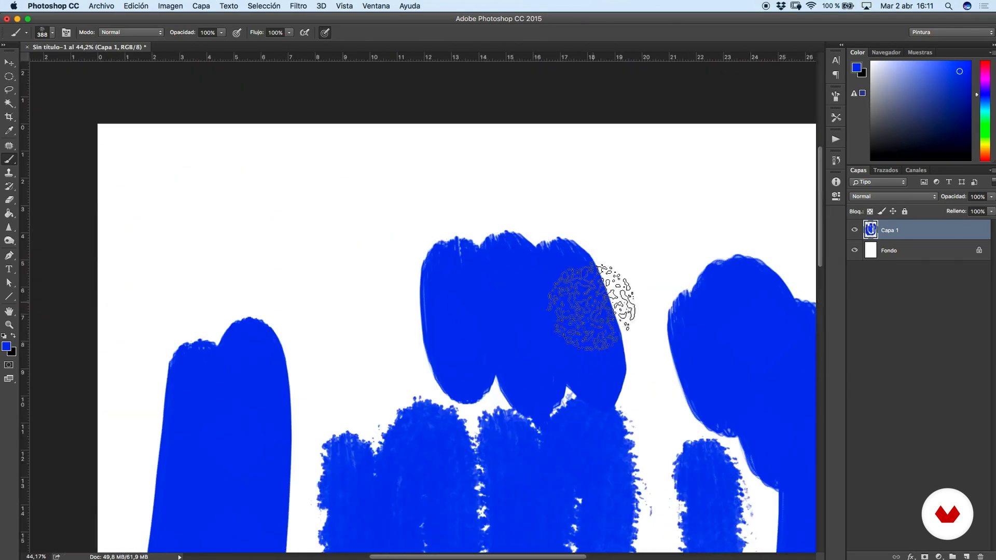
pyautogui.scroll(4, 593, 306)
pyautogui.scroll(-5, 518, 289)
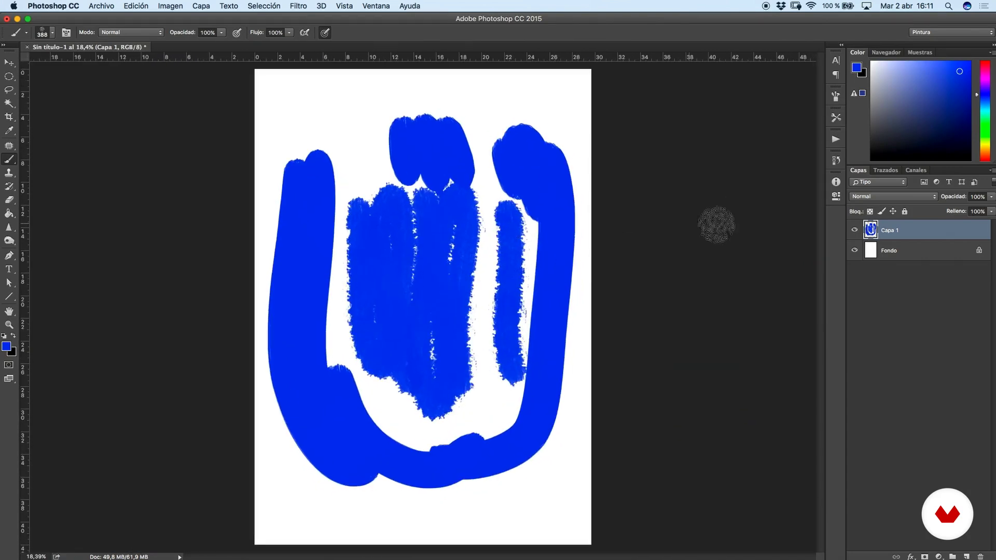
# - Paint two thin slanted strokes near the page's upper edge with the 100 px thick brush
pyautogui.rightClick(533, 256)
pyautogui.click(625, 343)
pyautogui.moveTo(351, 127); pyautogui.dragTo(371, 189)
pyautogui.moveTo(338, 119); pyautogui.dragTo(361, 186)
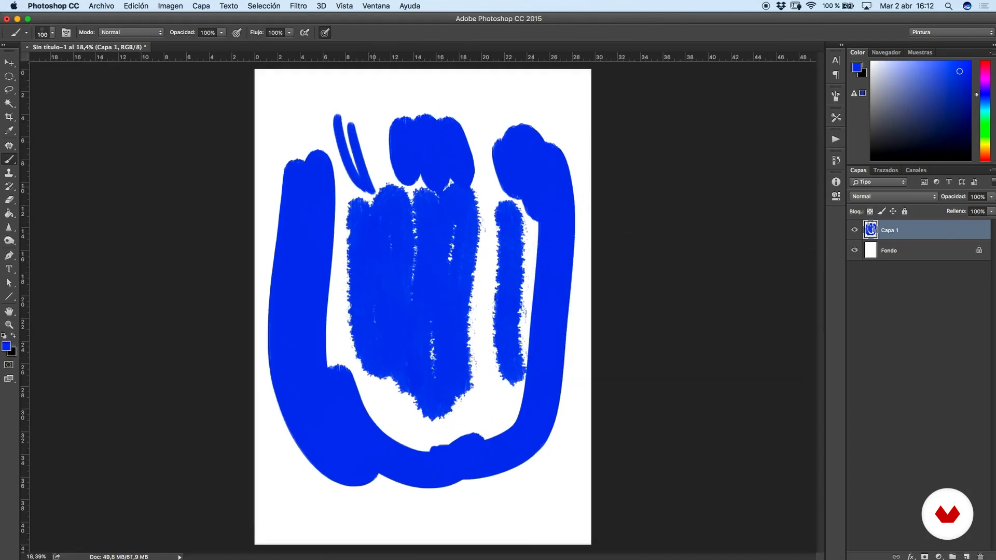
# - Enlarge the brush to 274 px and paint dense bristly strokes along the upper part of the page
pyautogui.scroll(4, 361, 187)
pyautogui.moveTo(339, 99); pyautogui.dragTo(446, 273)
pyautogui.rightClick(514, 279)
pyautogui.moveTo(606, 301); pyautogui.dragTo(627, 302)
pyautogui.moveTo(358, 266); pyautogui.dragTo(389, 355)
pyautogui.moveTo(389, 251); pyautogui.dragTo(449, 382)
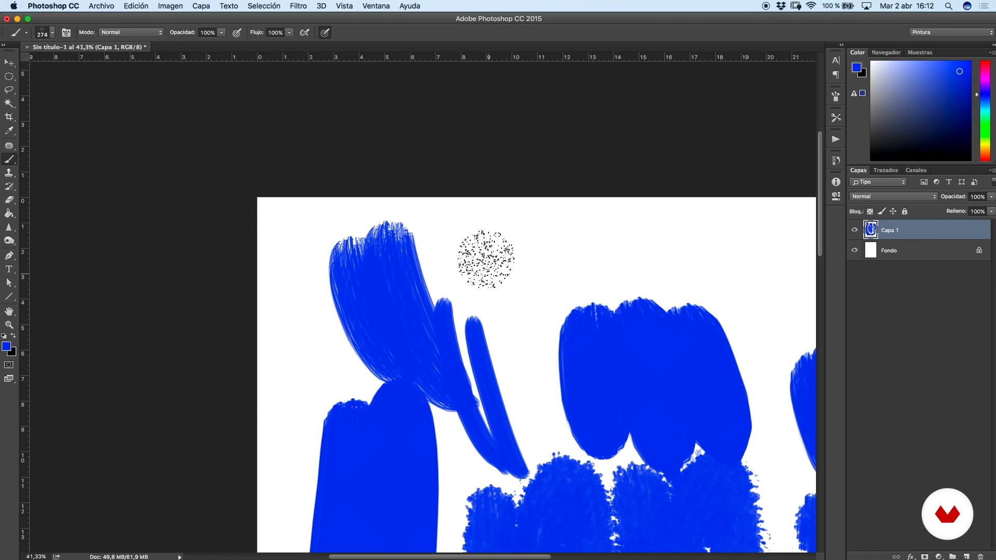
pyautogui.moveTo(481, 246); pyautogui.dragTo(547, 440)
pyautogui.moveTo(524, 246); pyautogui.dragTo(566, 368)
pyautogui.moveTo(604, 244)
pyautogui.mouseDown()
pyautogui.moveTo(583, 223)
pyautogui.moveTo(364, 140)
pyautogui.mouseUp()
pyautogui.moveTo(517, 148)
pyautogui.mouseDown()
pyautogui.moveTo(567, 311)
pyautogui.moveTo(568, 137)
pyautogui.moveTo(629, 158)
pyautogui.moveTo(655, 254)
pyautogui.moveTo(643, 129)
pyautogui.moveTo(621, 294)
pyautogui.mouseUp()
pyautogui.scroll(-5, 621, 286)
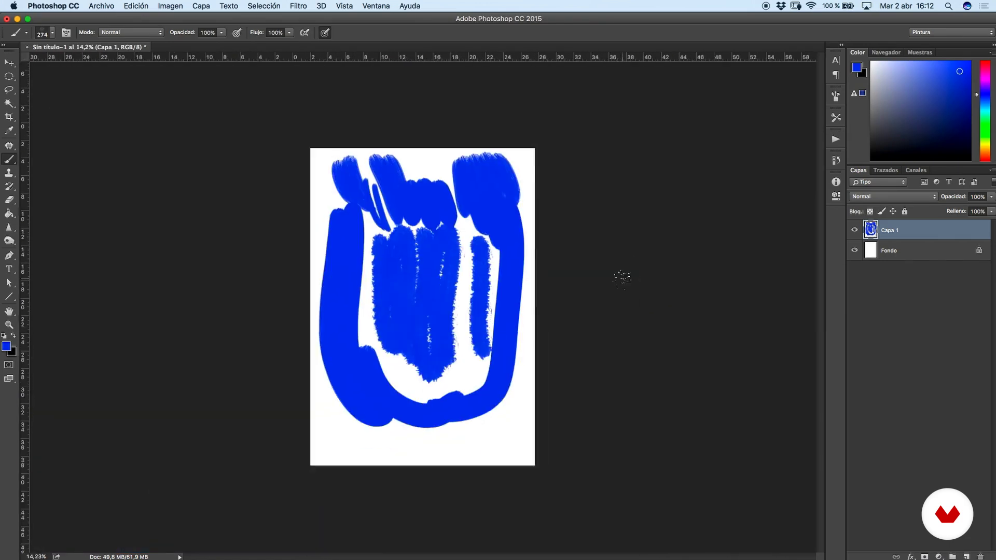
pyautogui.scroll(1, 622, 280)
pyautogui.scroll(-1, 519, 249)
pyautogui.rightClick(518, 249)
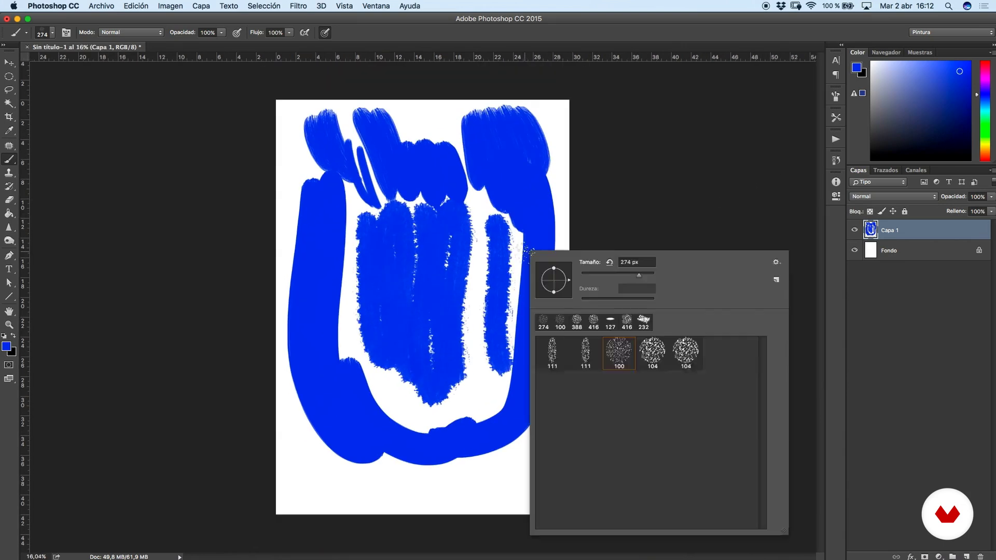
pyautogui.doubleClick(890, 230)
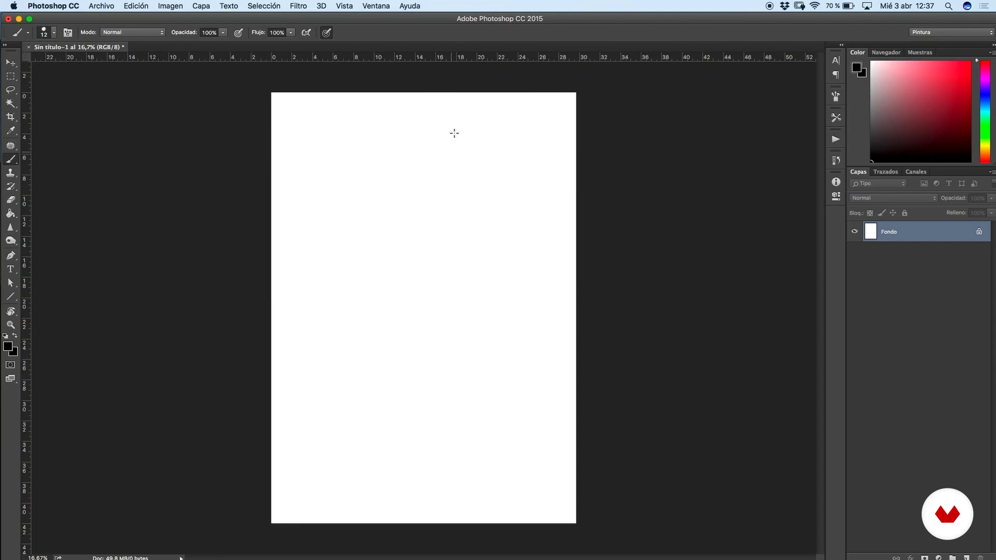
# - Replace the current brushes with the Pinceles secos set
pyautogui.rightClick(388, 184)
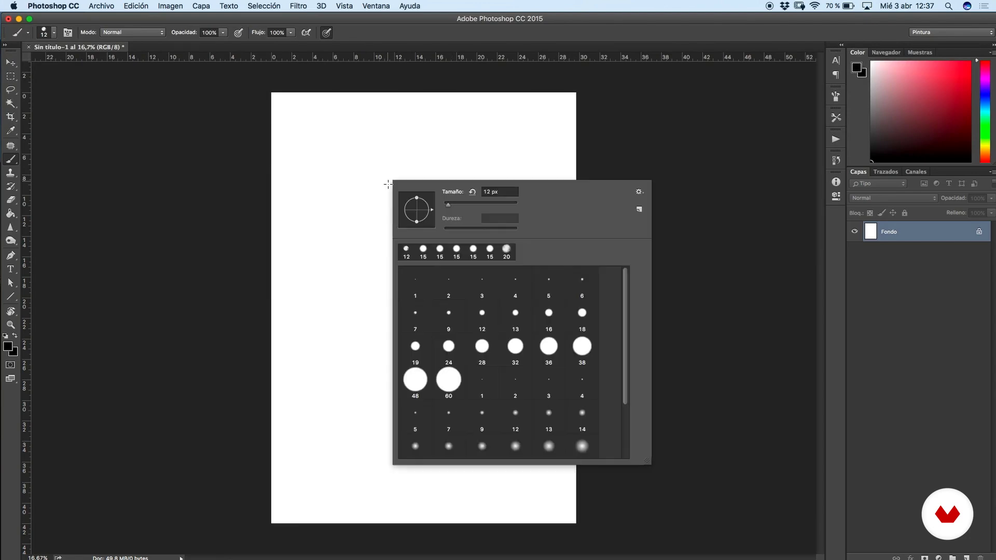
pyautogui.click(639, 192)
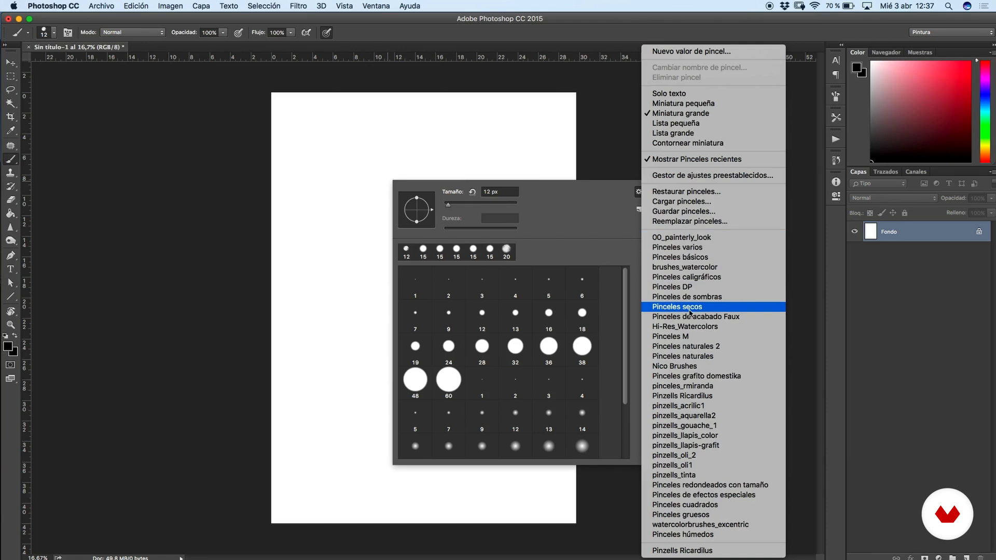
pyautogui.click(688, 307)
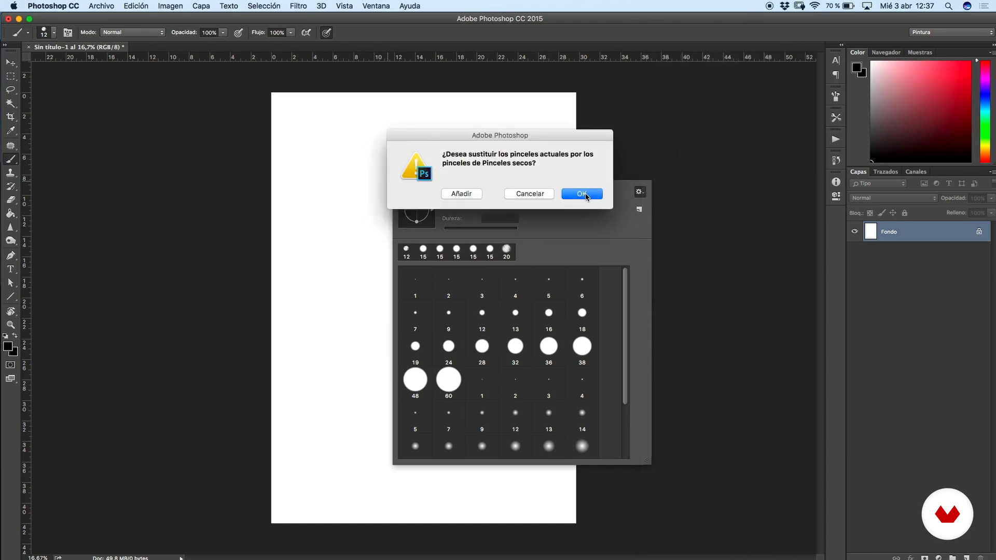
pyautogui.click(581, 196)
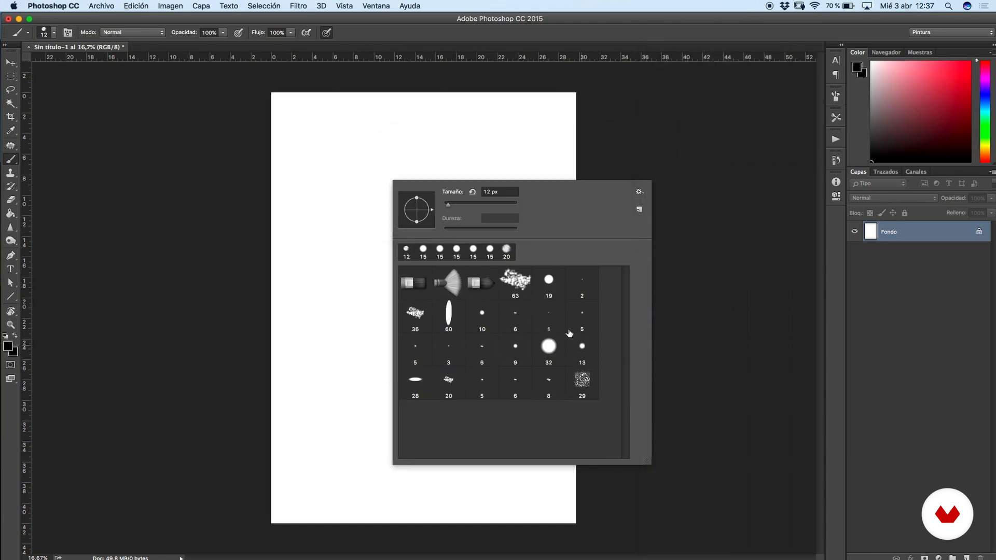
# - Draw several thin curved black lines on the blank page with the 10 px dry brush
pyautogui.click(487, 320)
pyautogui.click(582, 327)
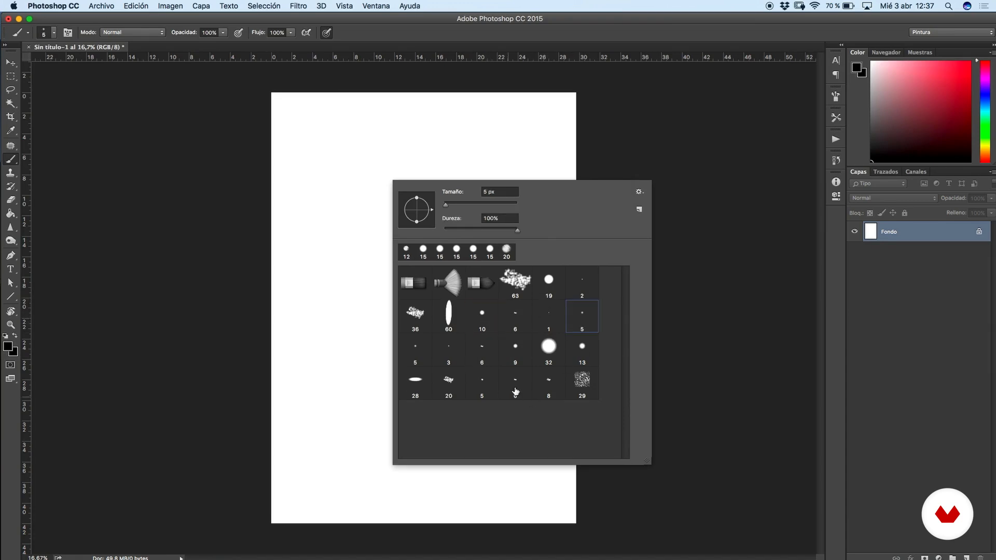
pyautogui.click(489, 321)
pyautogui.scroll(5, 348, 233)
pyautogui.moveTo(269, 174); pyautogui.dragTo(326, 370)
pyautogui.moveTo(254, 258); pyautogui.dragTo(265, 136)
pyautogui.moveTo(263, 136); pyautogui.dragTo(242, 209)
pyautogui.scroll(8, 241, 209)
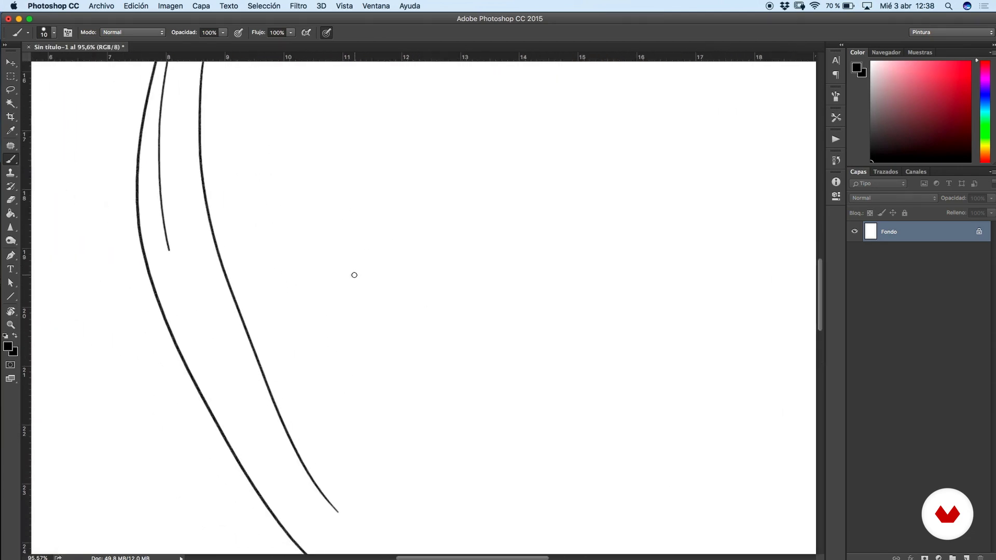
pyautogui.scroll(-8, 310, 266)
# - Draw a thin curved line beside the existing ones with the 6 px dry brush below the 63 px one
pyautogui.rightClick(381, 251)
pyautogui.click(513, 386)
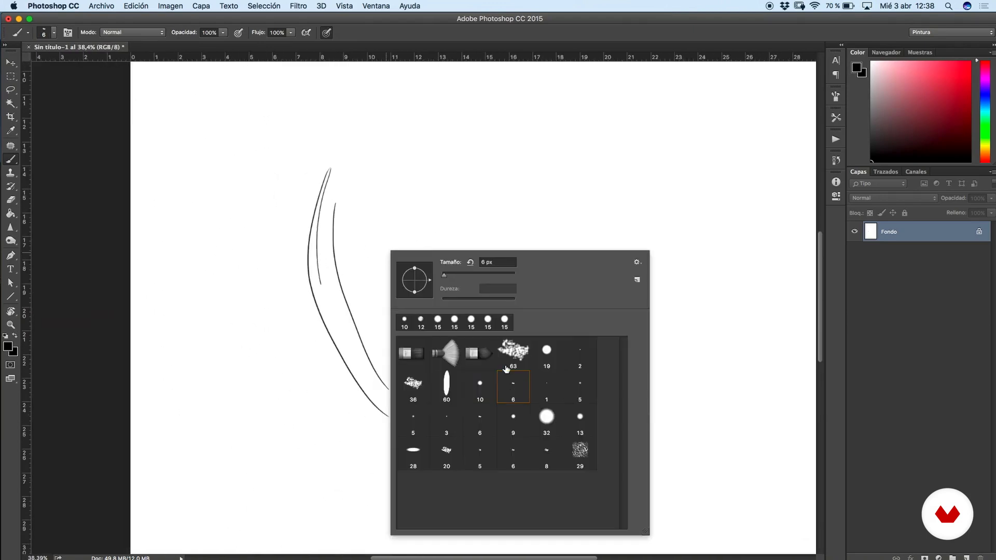
pyautogui.scroll(3, 372, 219)
pyautogui.moveTo(365, 176); pyautogui.dragTo(413, 363)
# - Enlarge the current dry brush to 32 px and draw three thick rough curved strokes beside the thin lines
pyautogui.rightClick(417, 246)
pyautogui.moveTo(475, 274); pyautogui.dragTo(481, 277)
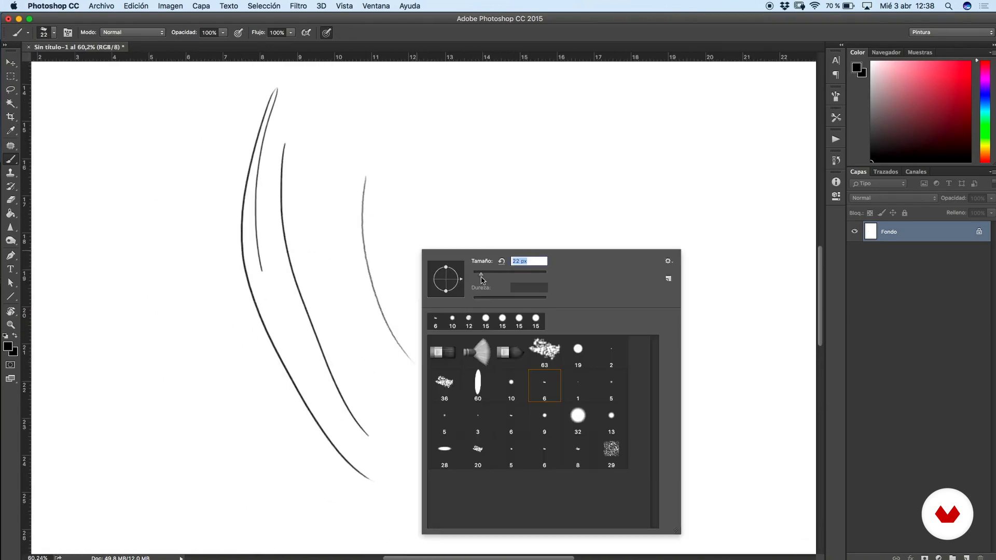
pyautogui.moveTo(418, 162); pyautogui.dragTo(475, 383)
pyautogui.moveTo(453, 158); pyautogui.dragTo(561, 454)
pyautogui.moveTo(491, 172)
pyautogui.mouseDown()
pyautogui.moveTo(520, 347)
pyautogui.moveTo(591, 444)
pyautogui.mouseUp()
# - Choose the 5 px brush below the 2 px one, enlarge it to 10 px and draw three smooth curved strokes
pyautogui.rightClick(529, 257)
pyautogui.click(723, 389)
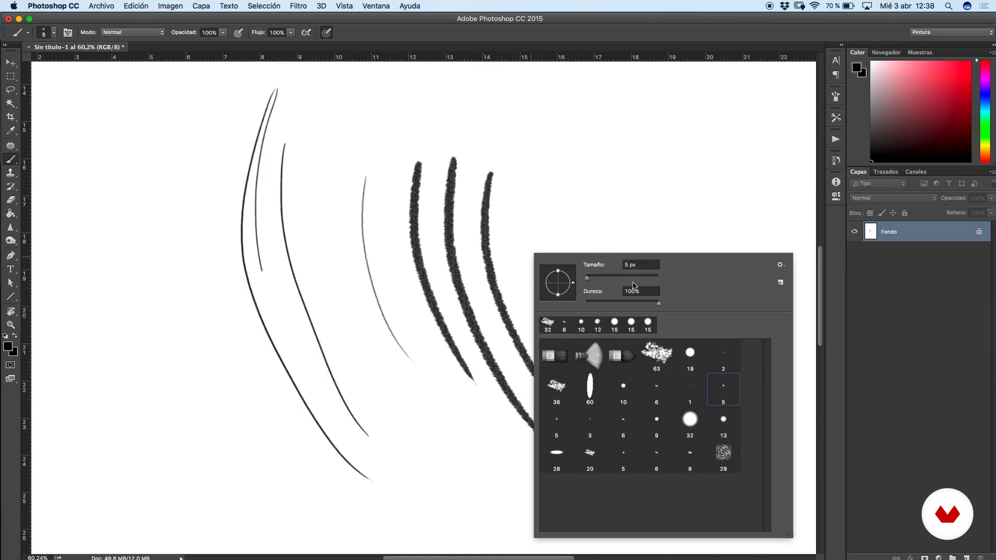
pyautogui.moveTo(591, 281); pyautogui.dragTo(589, 280)
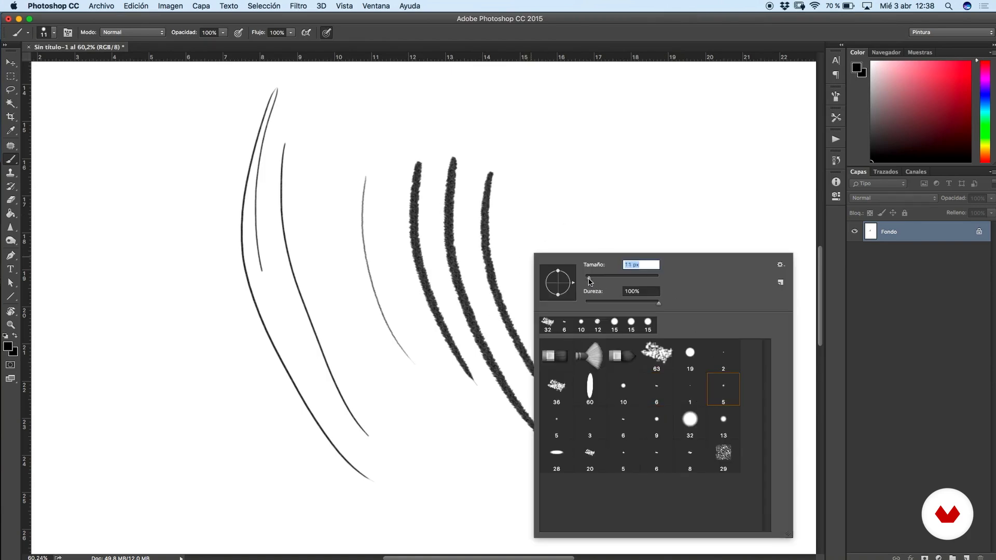
pyautogui.click(517, 208)
pyautogui.moveTo(537, 171)
pyautogui.mouseDown()
pyautogui.moveTo(586, 390)
pyautogui.moveTo(652, 441)
pyautogui.mouseUp()
pyautogui.moveTo(574, 195); pyautogui.dragTo(659, 427)
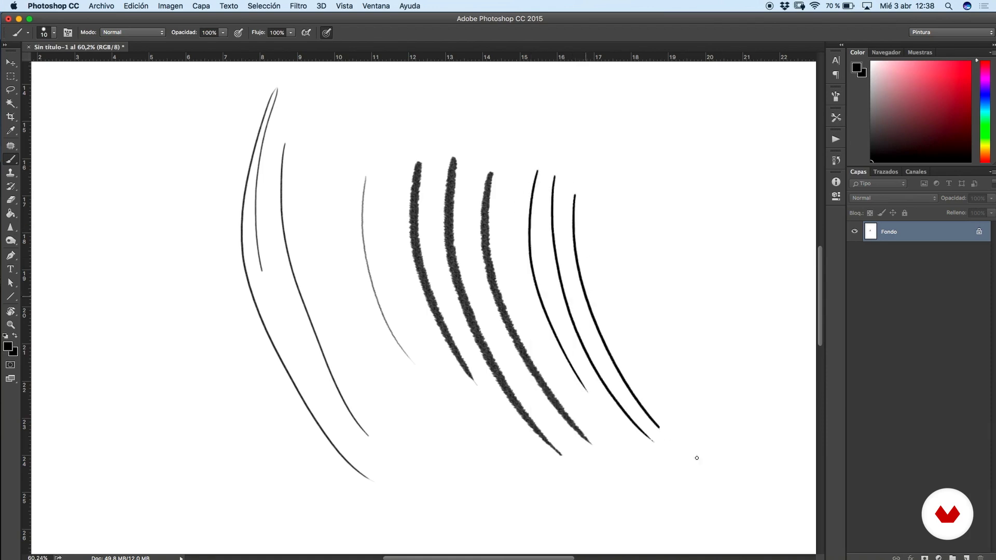
# - Draw three thin broken curved lines between the existing strokes with the 6 px brush below the 10 px one
pyautogui.scroll(3, 530, 237)
pyautogui.rightClick(388, 267)
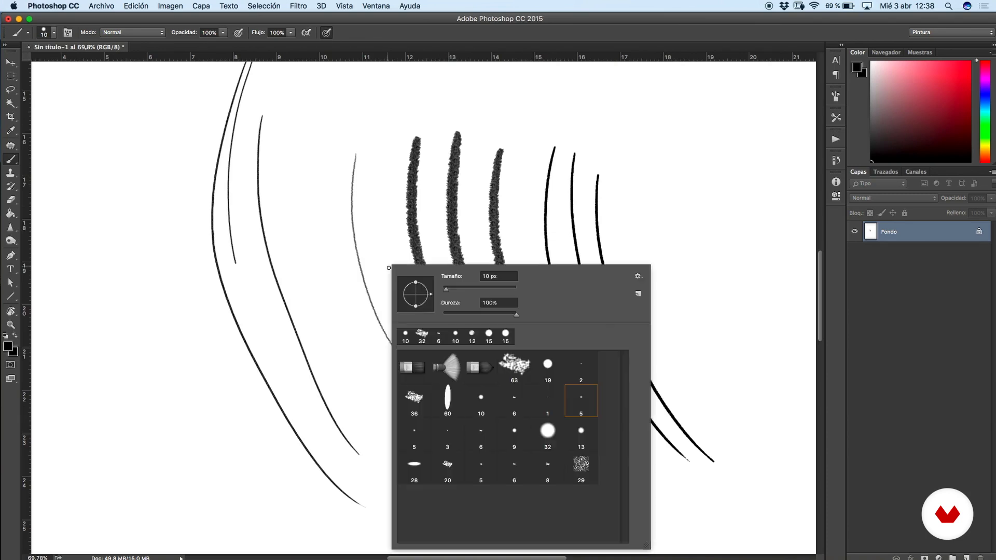
pyautogui.click(481, 430)
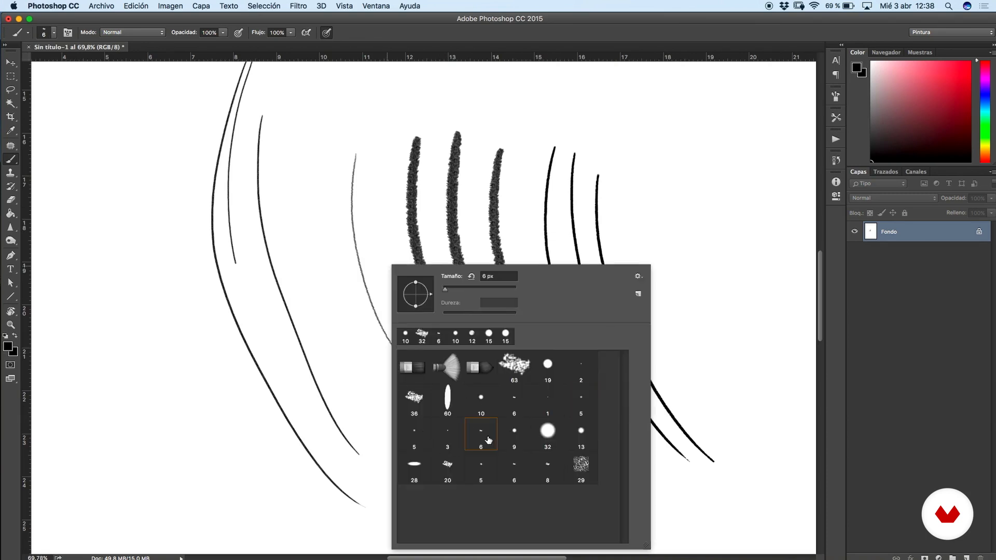
pyautogui.click(325, 187)
pyautogui.moveTo(323, 189)
pyautogui.mouseDown()
pyautogui.moveTo(404, 405)
pyautogui.moveTo(455, 459)
pyautogui.mouseUp()
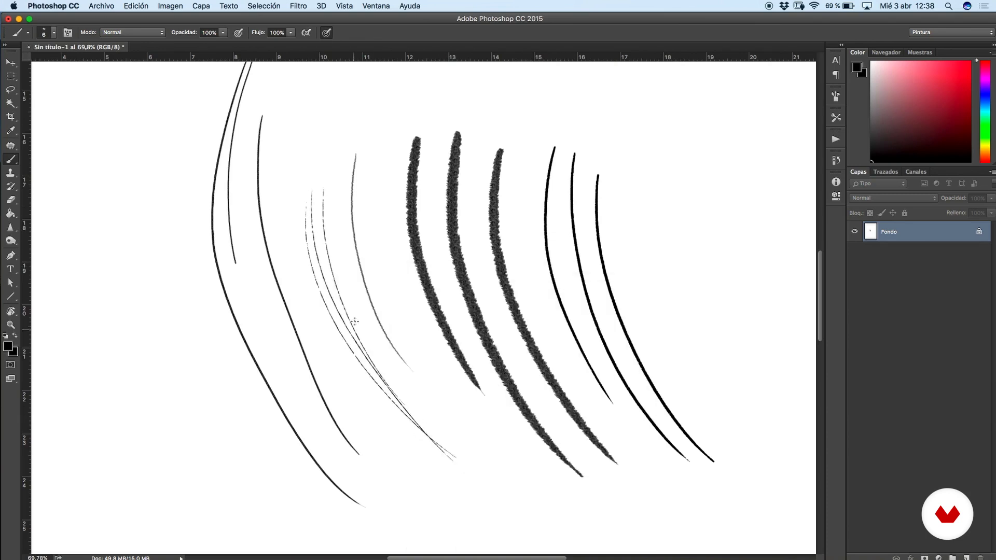
# - Undo all the sample strokes until the page is blank and add a new layer above Fondo
pyautogui.scroll(-3, 404, 284)
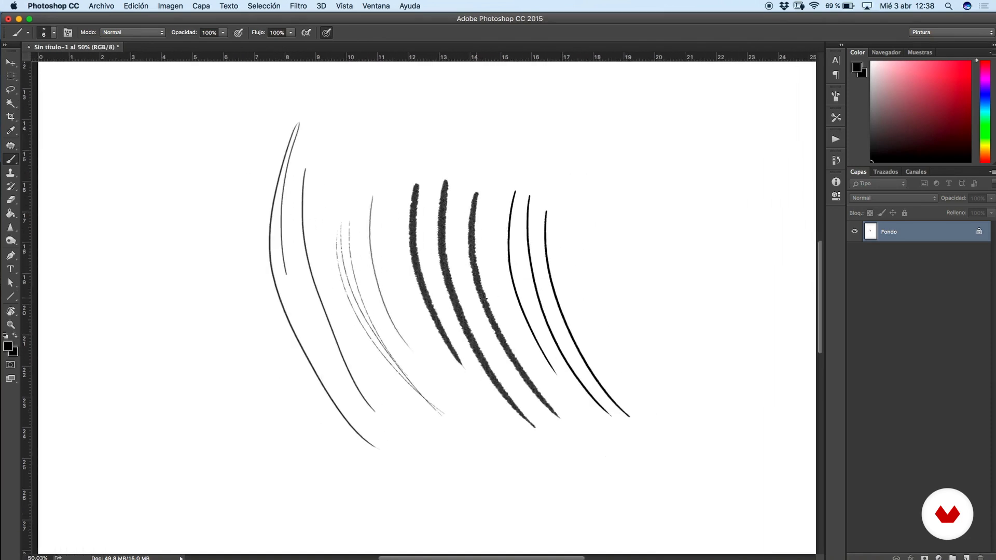
pyautogui.press('super+alt+z')
pyautogui.press('super+alt+z')
pyautogui.press('super+alt+z')
pyautogui.press('super+alt+z')
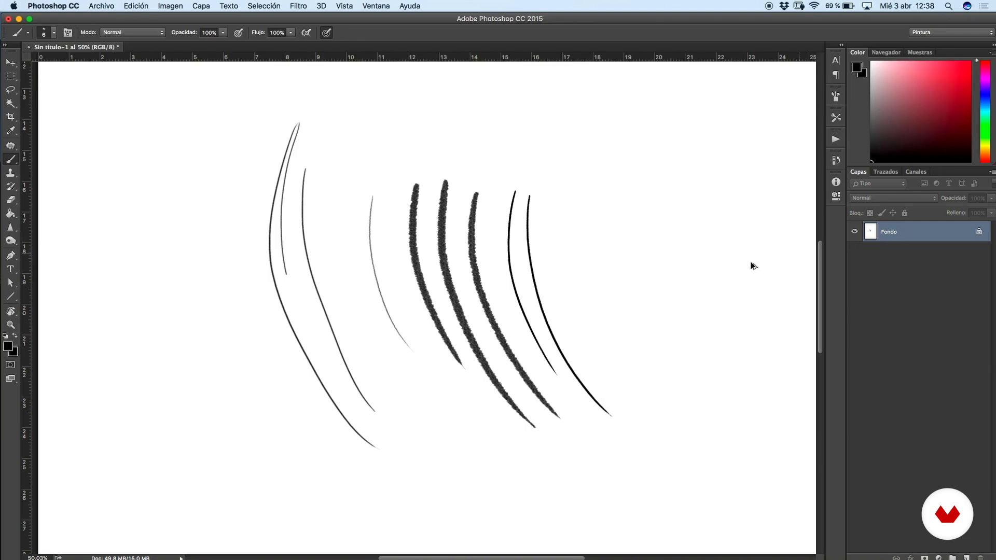
pyautogui.press('super+alt+z')
pyautogui.press('super+alt+z')
pyautogui.press('super+alt+z')
pyautogui.press('super+alt+z')
pyautogui.press('super+alt+z')
pyautogui.press('super+alt+z')
pyautogui.press('super+alt+z')
pyautogui.press('super+alt+z')
pyautogui.press('super+alt+z')
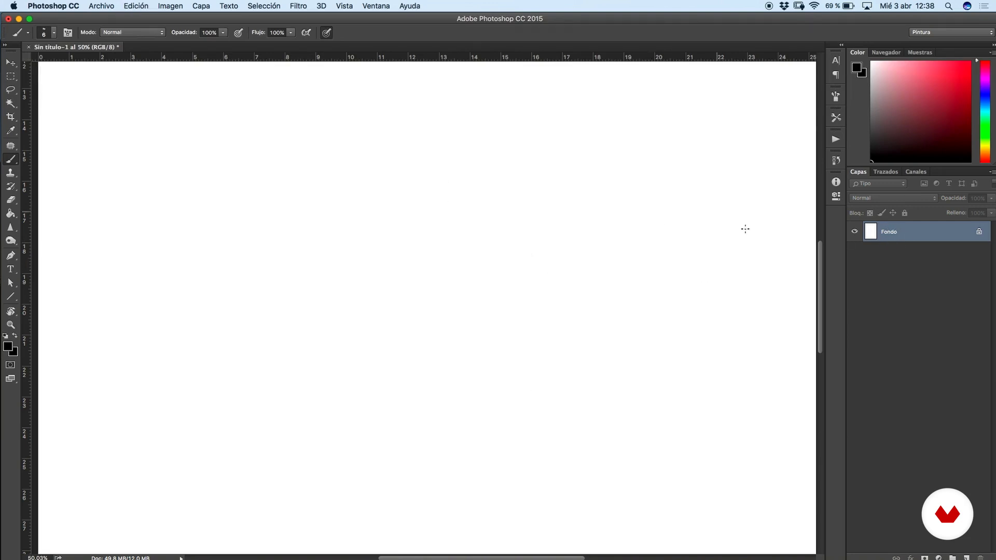
pyautogui.click(966, 557)
pyautogui.scroll(-3, 425, 256)
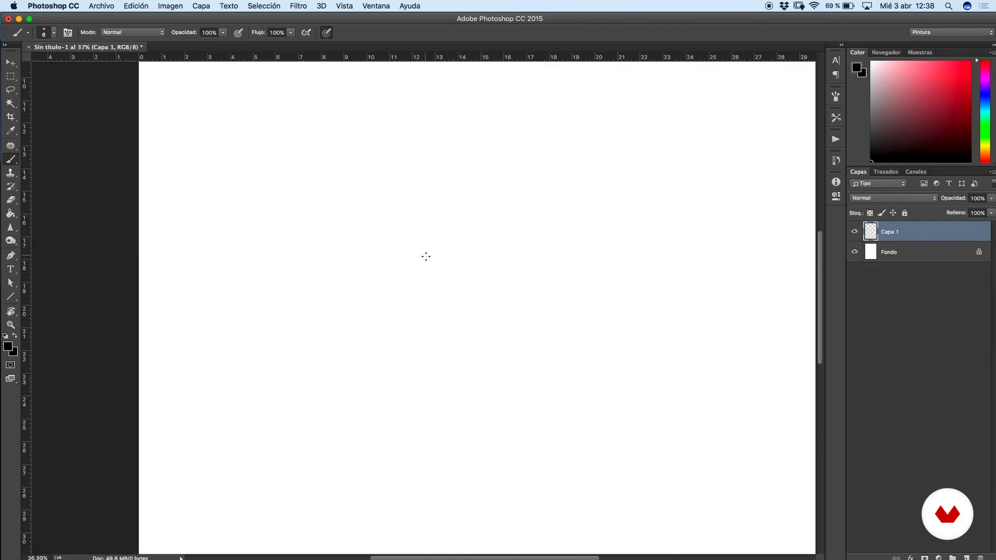
# - Test the 5 px hard brush at 11 px with curved strokes on Capa 1 and undo them
pyautogui.rightClick(426, 256)
pyautogui.click(621, 390)
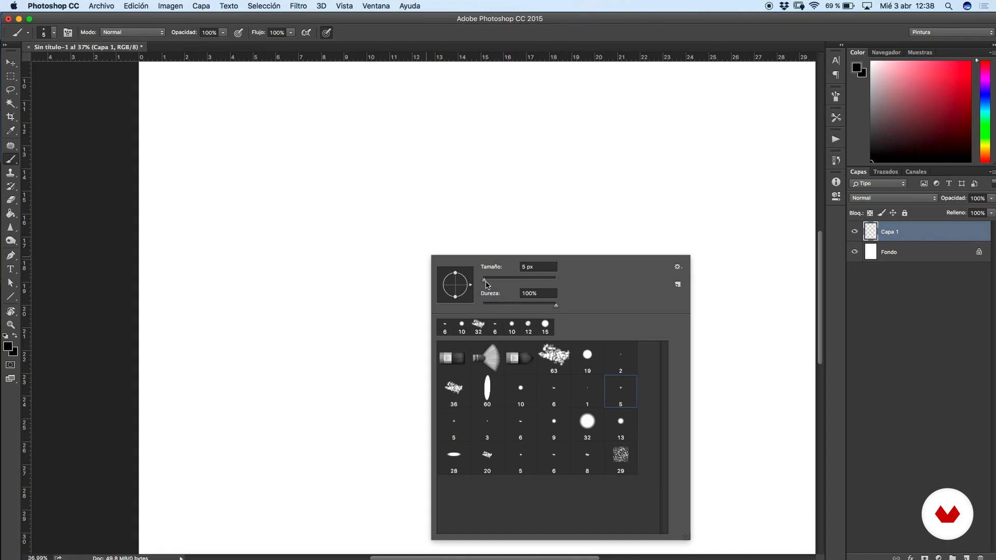
pyautogui.moveTo(485, 281); pyautogui.dragTo(487, 283)
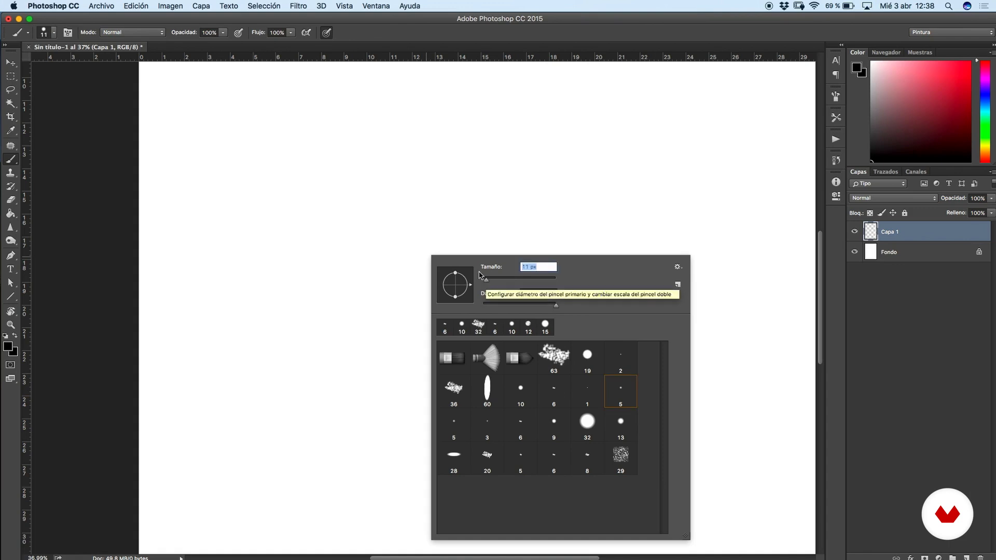
pyautogui.click(355, 220)
pyautogui.moveTo(354, 206); pyautogui.dragTo(417, 380)
pyautogui.moveTo(368, 205); pyautogui.dragTo(493, 440)
pyautogui.press('super+alt+z')
pyautogui.press('super+alt+z')
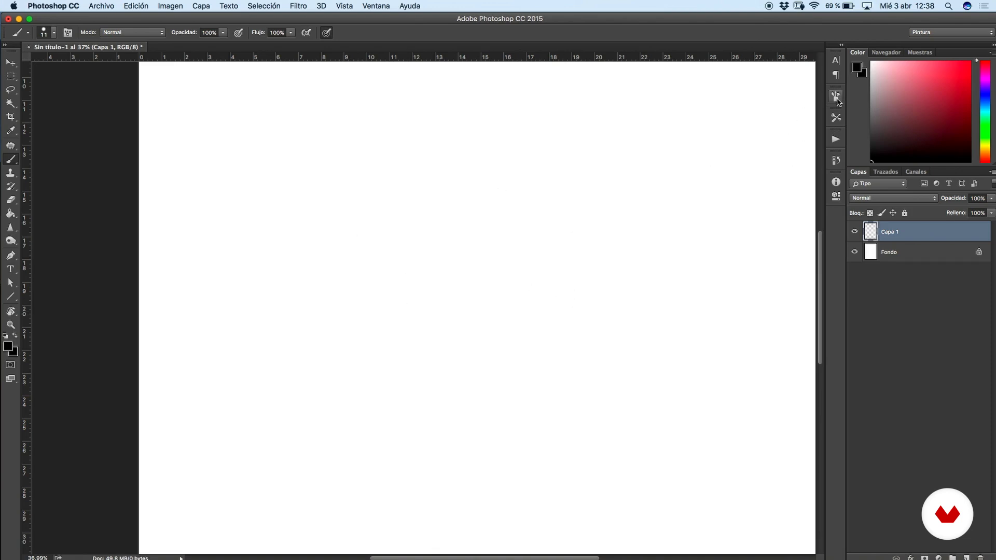
# - Show the detailed brush settings and select the 5 px hard brush below the 2 px one
pyautogui.scroll(-3, 736, 133)
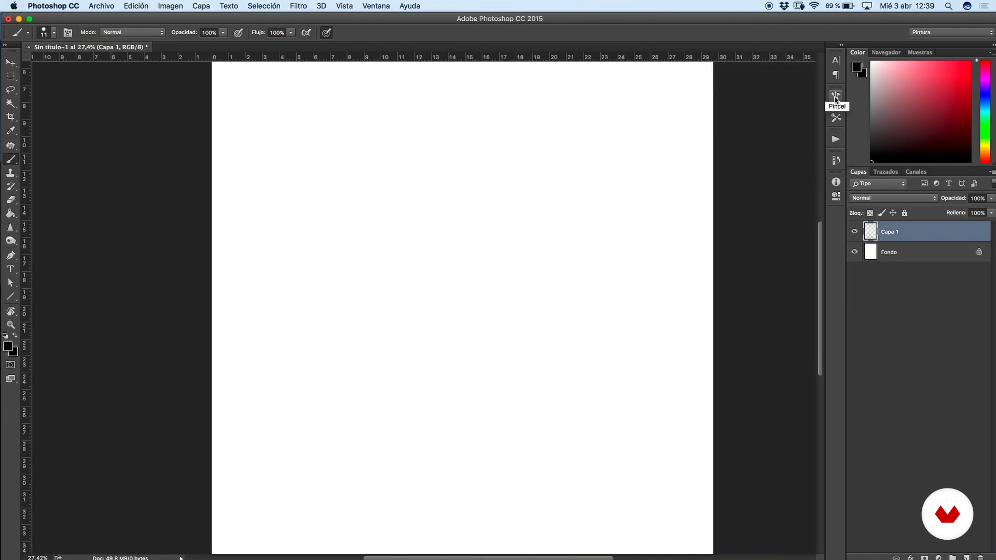
pyautogui.click(376, 5)
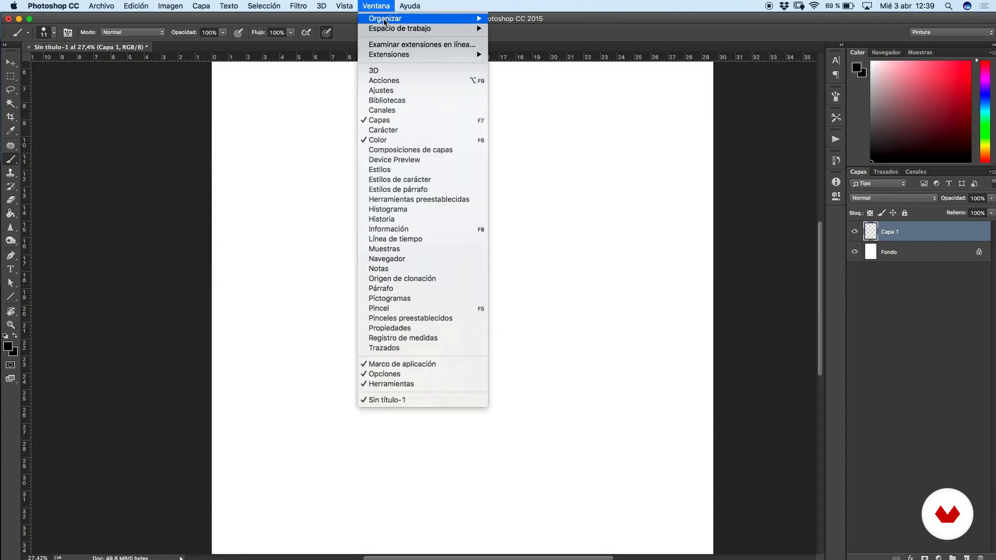
pyautogui.click(836, 99)
pyautogui.moveTo(836, 99)
pyautogui.mouseDown()
pyautogui.moveTo(784, 136)
pyautogui.moveTo(837, 100)
pyautogui.mouseUp()
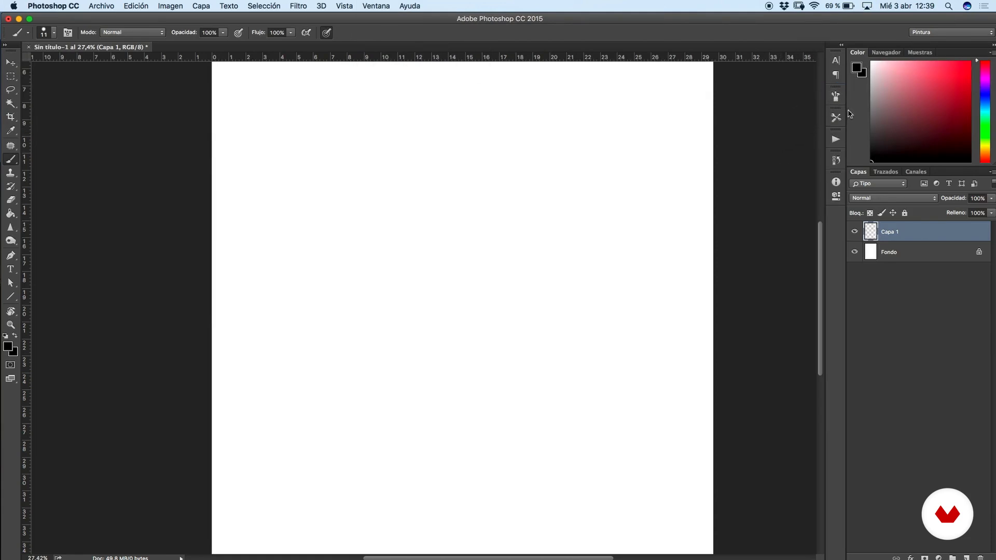
pyautogui.click(836, 97)
pyautogui.rightClick(458, 212)
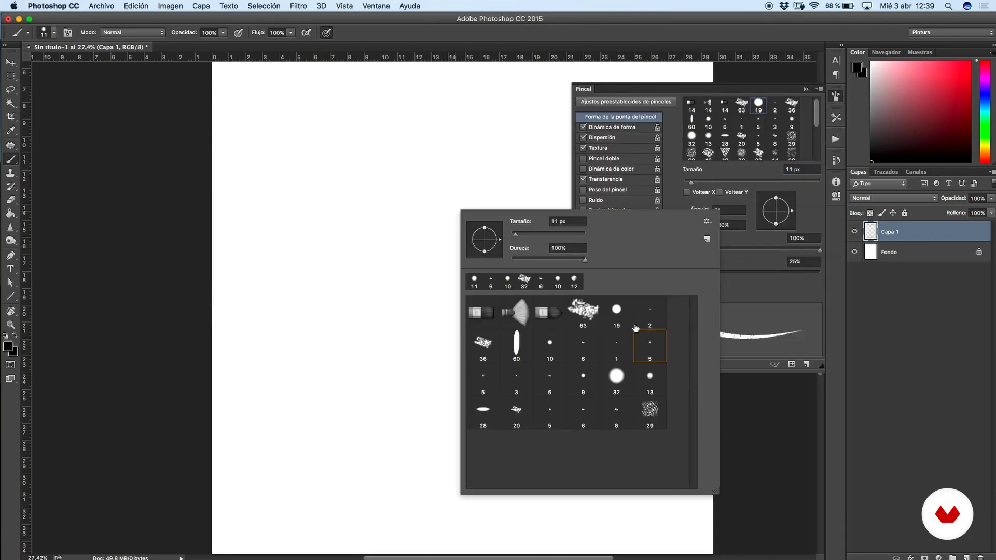
pyautogui.click(651, 345)
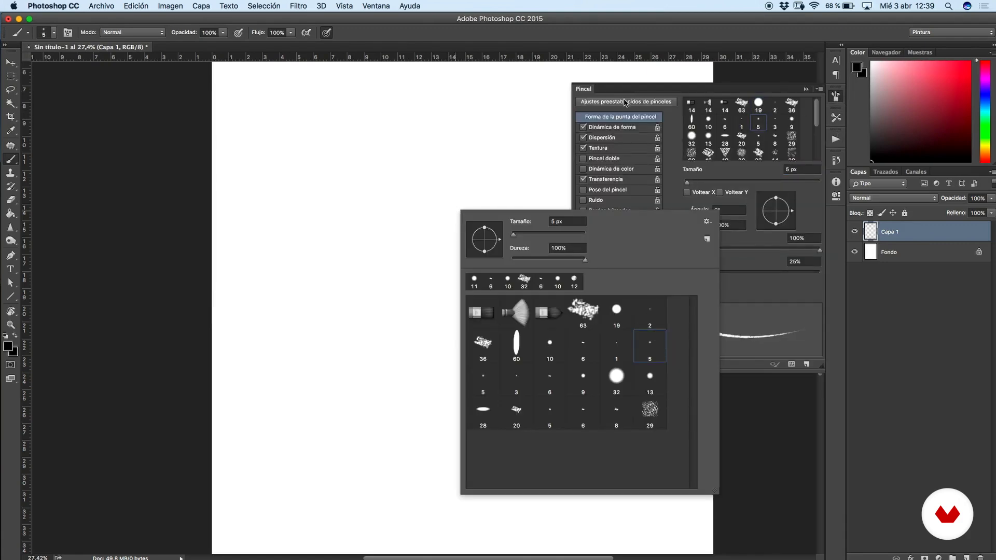
pyautogui.click(833, 103)
pyautogui.click(832, 104)
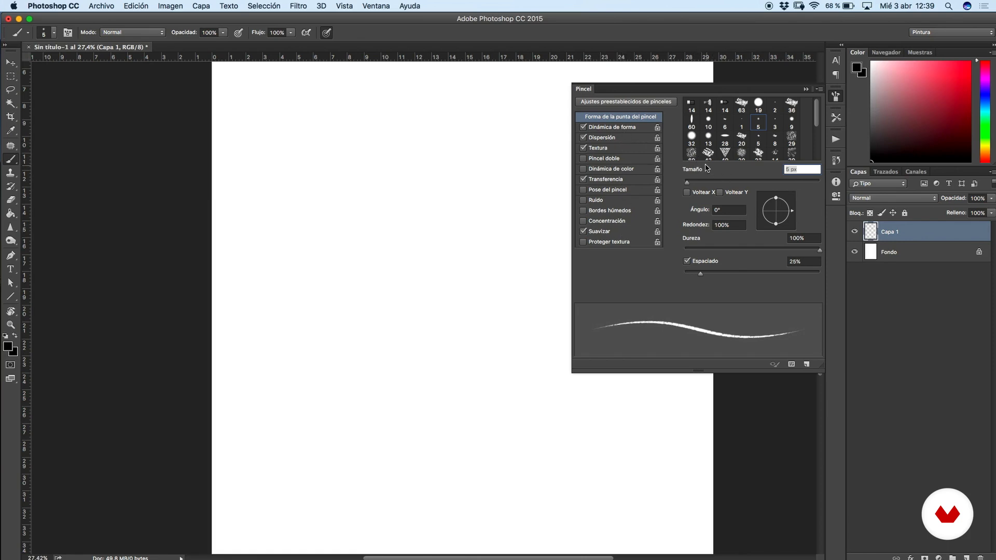
# - Set the brush tip size to 11 px, draw curved test strokes on the page and undo them
pyautogui.moveTo(688, 188); pyautogui.dragTo(691, 183)
pyautogui.moveTo(431, 171); pyautogui.dragTo(499, 398)
pyautogui.moveTo(402, 188); pyautogui.dragTo(460, 370)
pyautogui.press('super+alt+z')
pyautogui.press('super+alt+z')
pyautogui.press('super+alt+z')
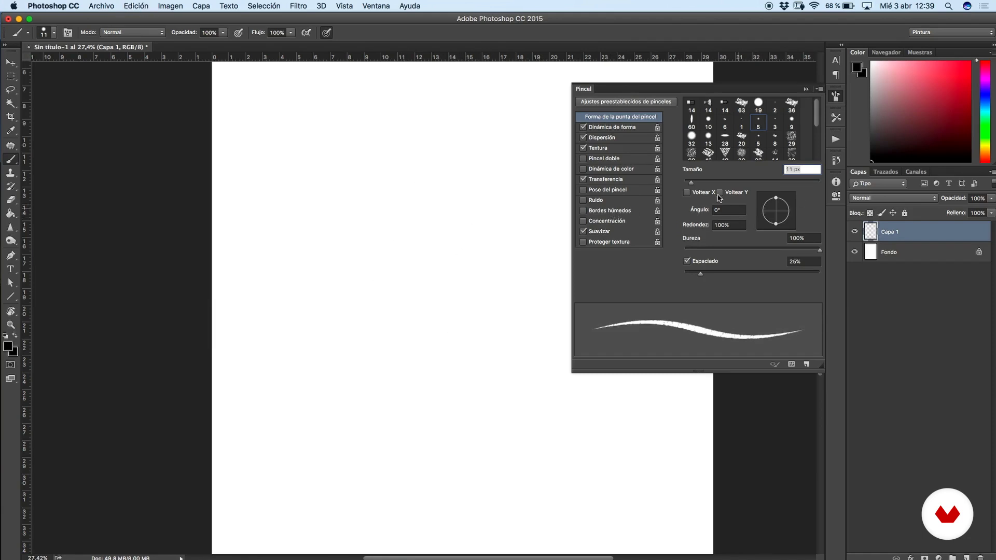
# - Examine the brush's Dinámica de forma, Dispersión and Textura settings, including the available texture patterns
pyautogui.click(613, 128)
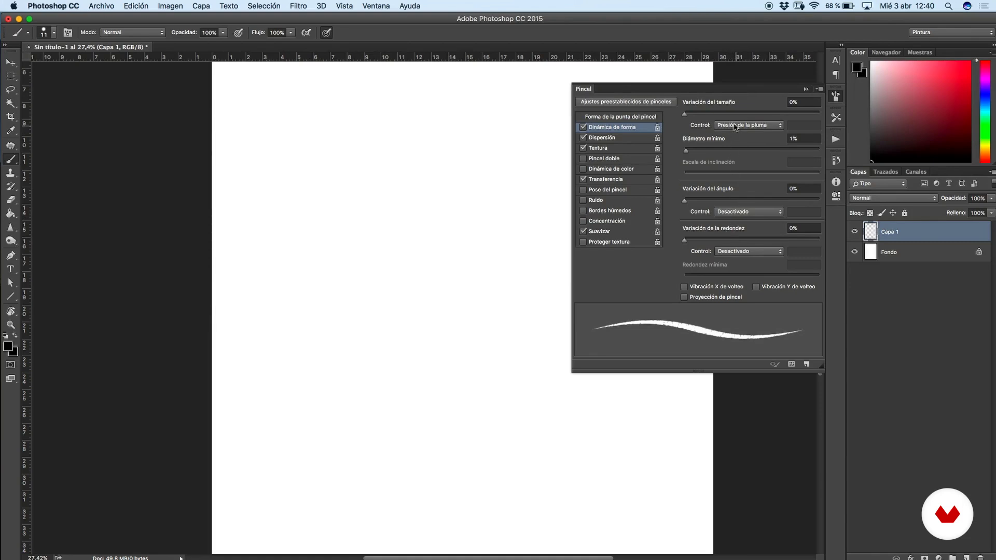
pyautogui.click(606, 137)
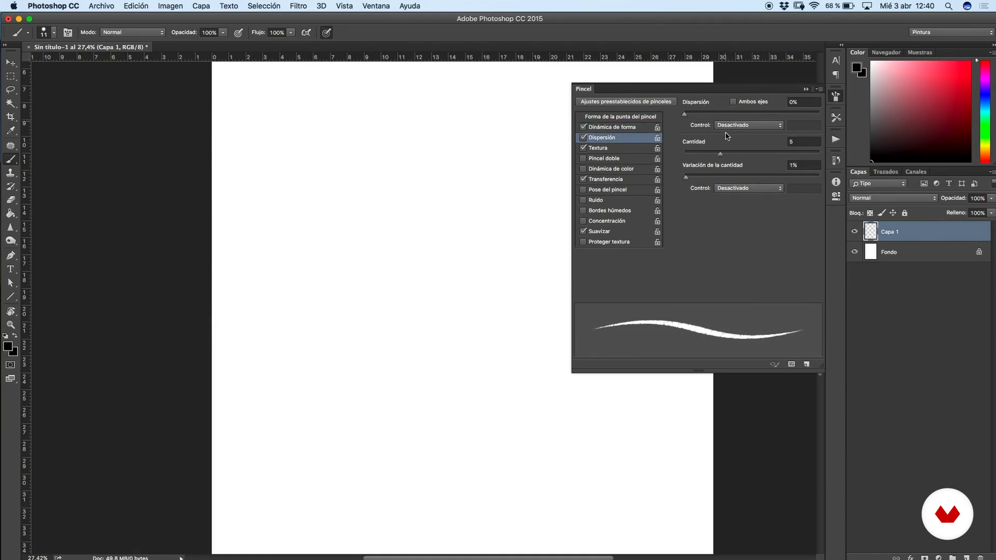
pyautogui.click(617, 150)
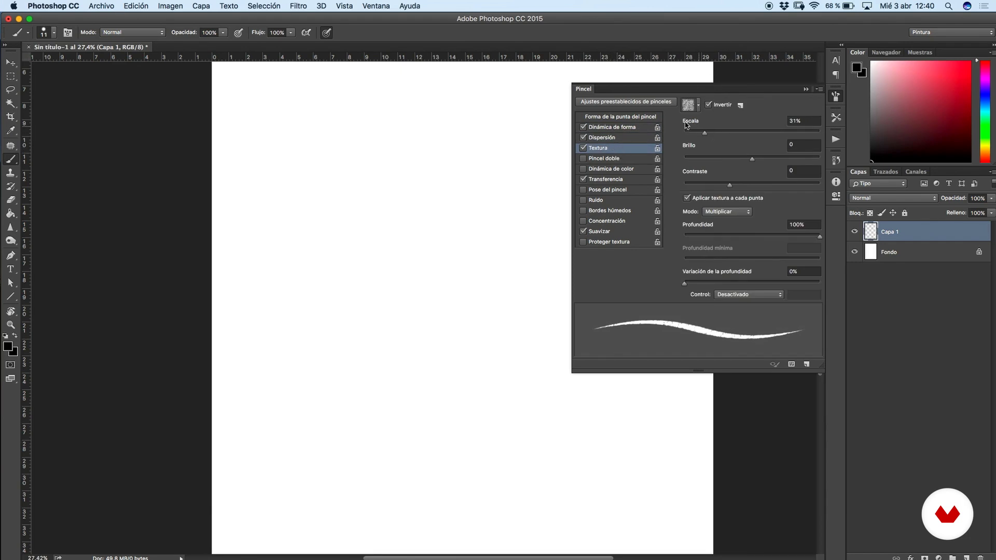
pyautogui.click(699, 106)
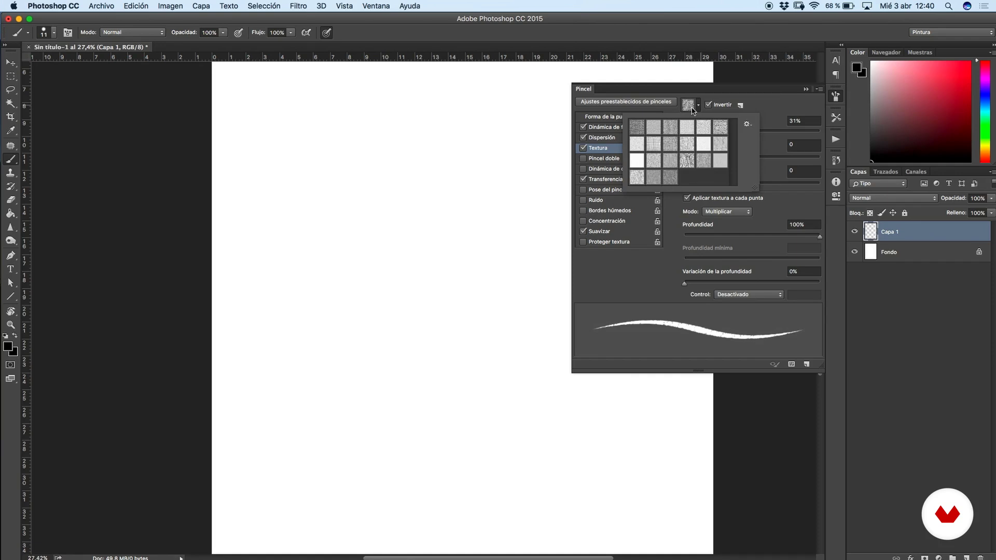
pyautogui.click(700, 108)
# - Enlarge the textured brush to 155 px and paint a dense black patch of overlapping strokes on Capa 1
pyautogui.rightClick(443, 224)
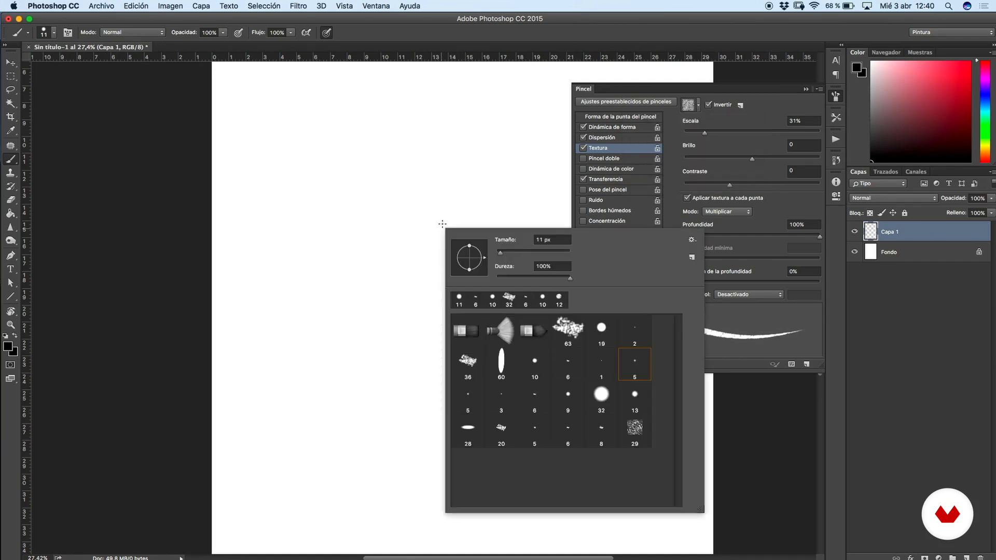
pyautogui.moveTo(500, 252); pyautogui.dragTo(540, 253)
pyautogui.click(354, 208)
pyautogui.moveTo(353, 179)
pyautogui.mouseDown()
pyautogui.moveTo(382, 290)
pyautogui.moveTo(409, 286)
pyautogui.moveTo(439, 182)
pyautogui.moveTo(456, 321)
pyautogui.mouseUp()
pyautogui.scroll(5, 466, 197)
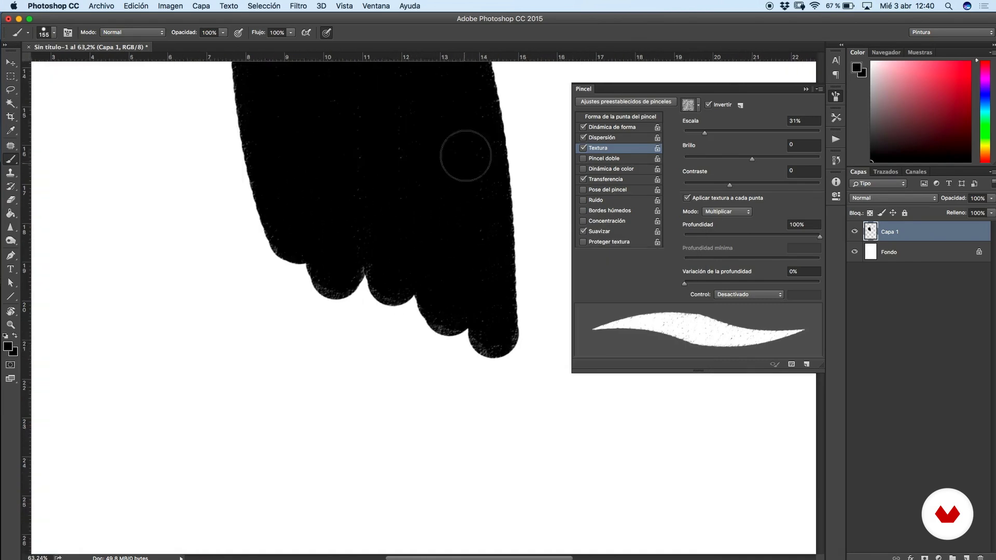
pyautogui.moveTo(464, 156); pyautogui.dragTo(489, 226)
pyautogui.scroll(4, 473, 173)
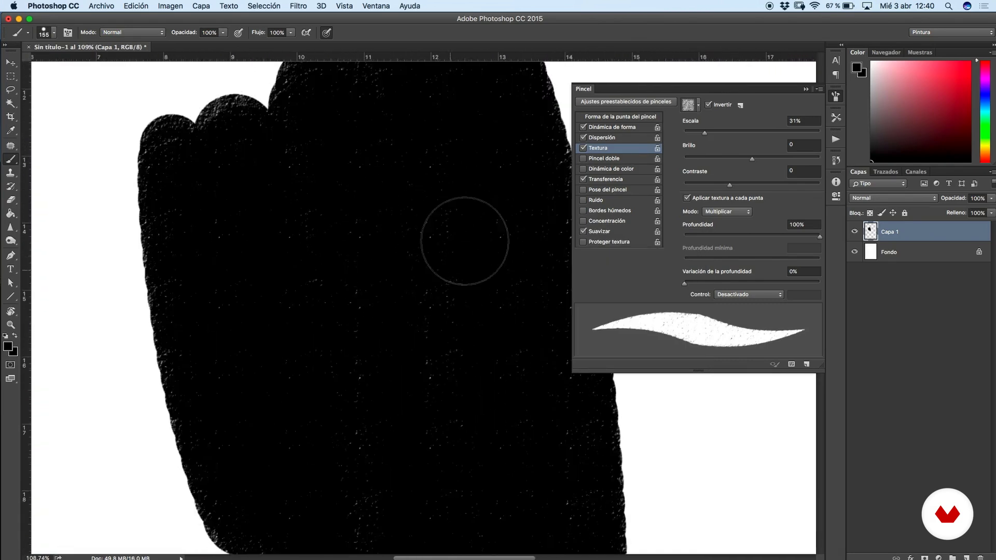
# - Choose a different texture pattern for the brush and paint a smaller black patch beside the large one
pyautogui.scroll(-1, 725, 147)
pyautogui.click(698, 107)
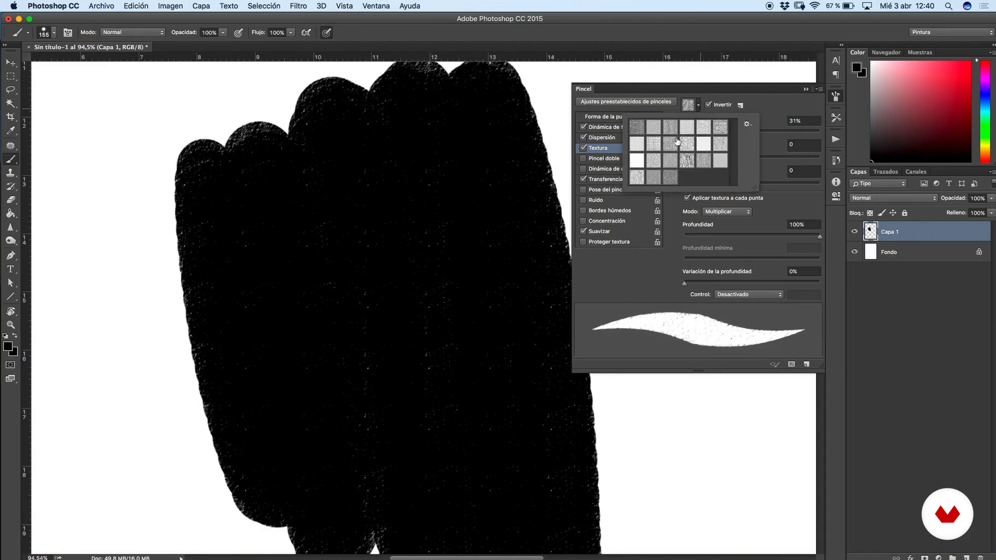
pyautogui.moveTo(379, 266)
pyautogui.mouseDown()
pyautogui.moveTo(500, 160)
pyautogui.moveTo(539, 151)
pyautogui.mouseUp()
pyautogui.moveTo(171, 233)
pyautogui.mouseDown()
pyautogui.moveTo(231, 348)
pyautogui.moveTo(260, 184)
pyautogui.moveTo(306, 223)
pyautogui.mouseUp()
# - Set the opacity variation control in the brush's Transferencia settings to Presión de la pluma
pyautogui.press('super+minus')
pyautogui.press('super+minus')
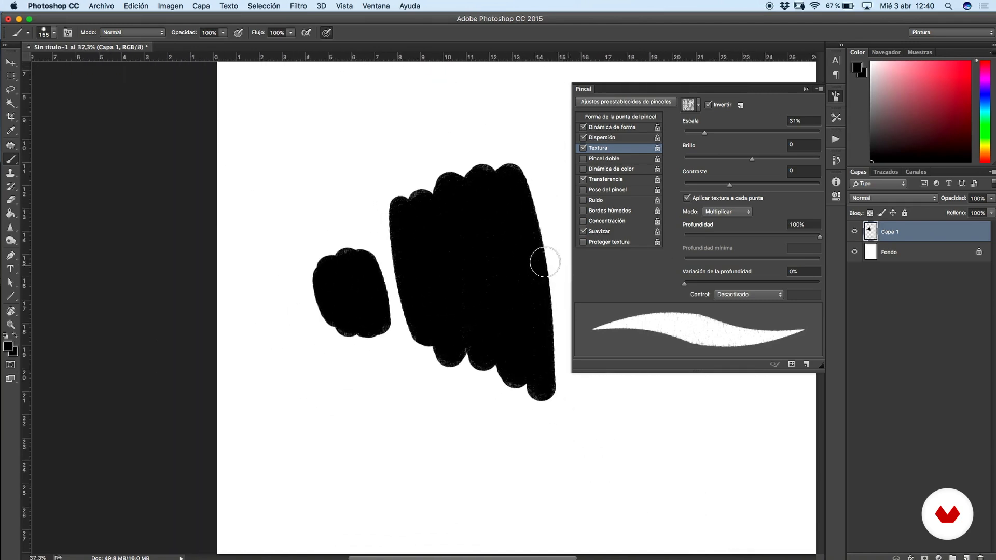
pyautogui.press('super+minus')
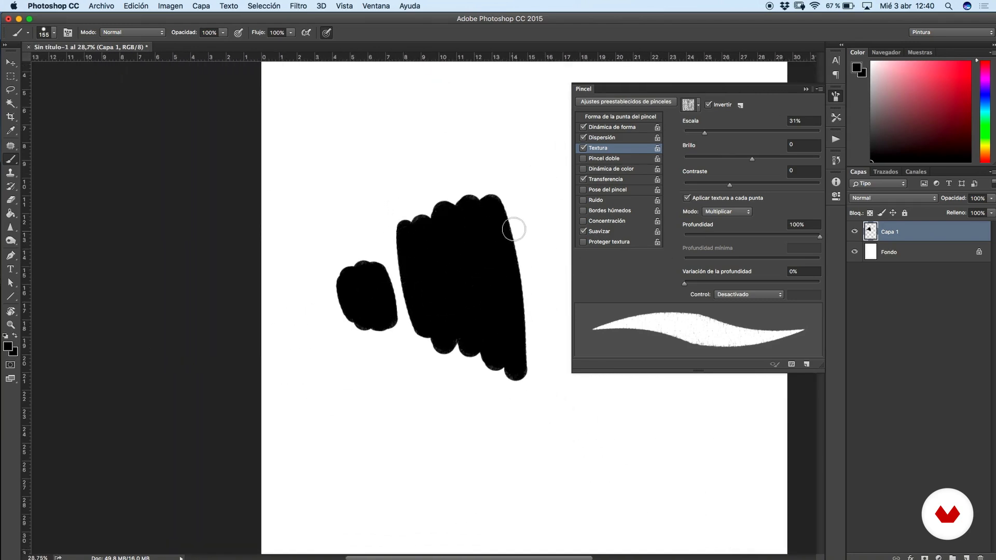
pyautogui.press('super+minus')
pyautogui.press('super+minus')
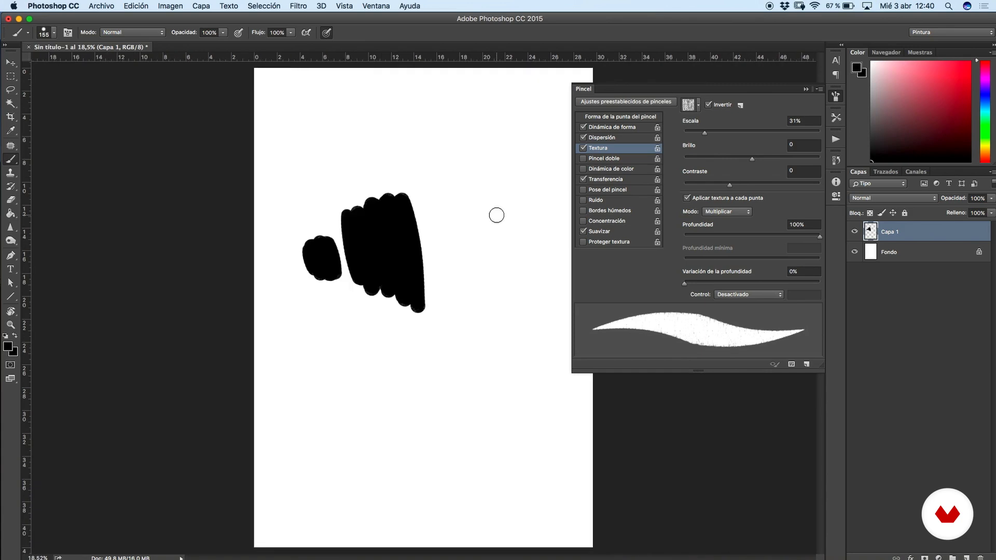
pyautogui.click(608, 181)
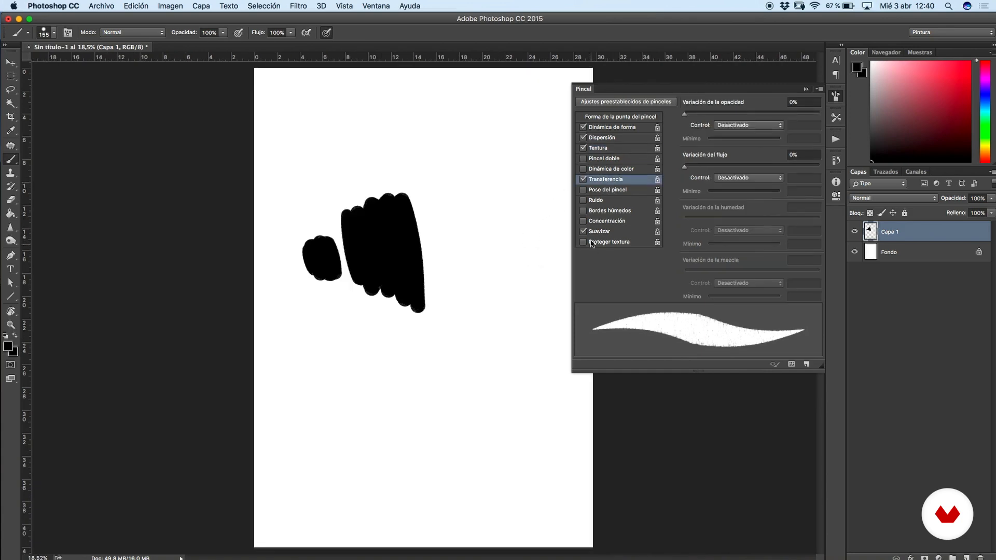
pyautogui.click(715, 127)
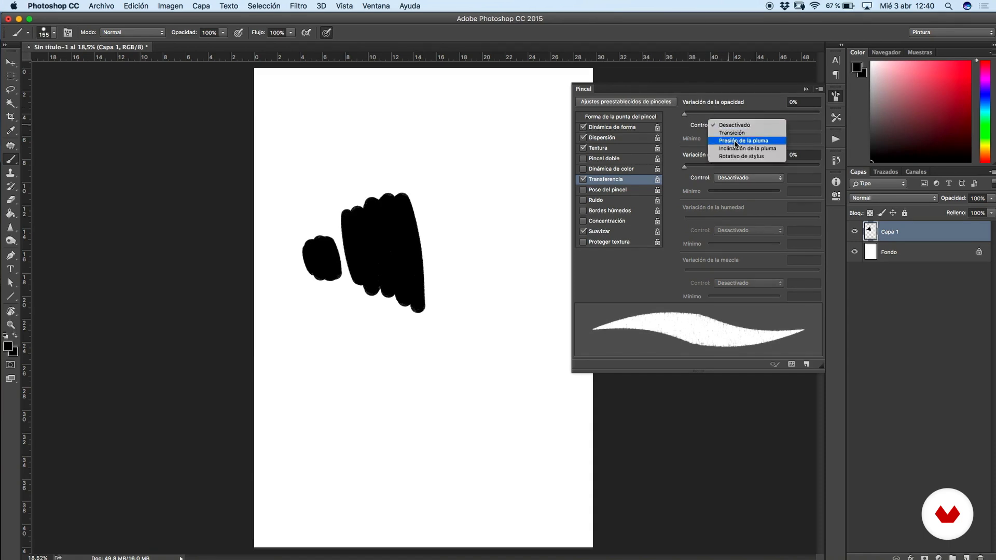
pyautogui.click(734, 141)
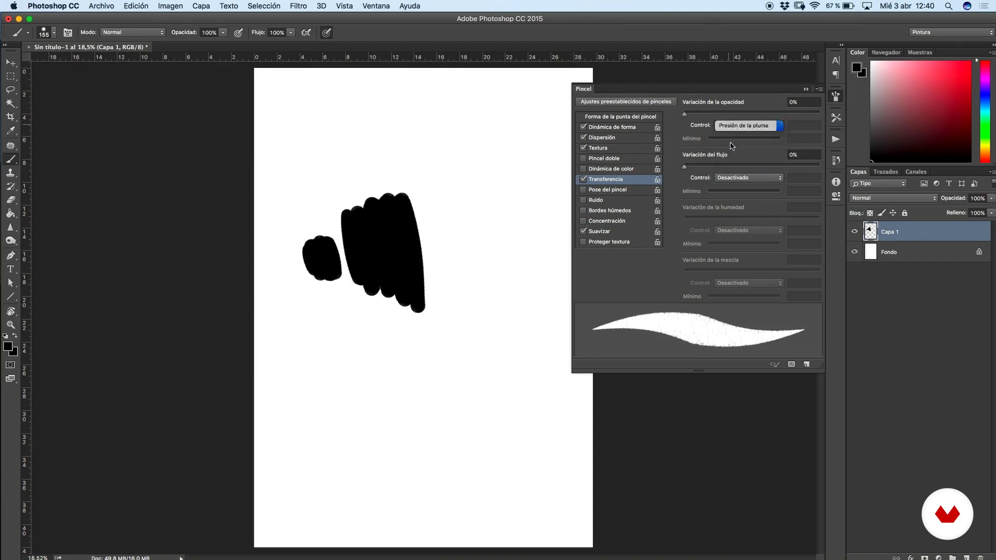
pyautogui.scroll(1, 518, 169)
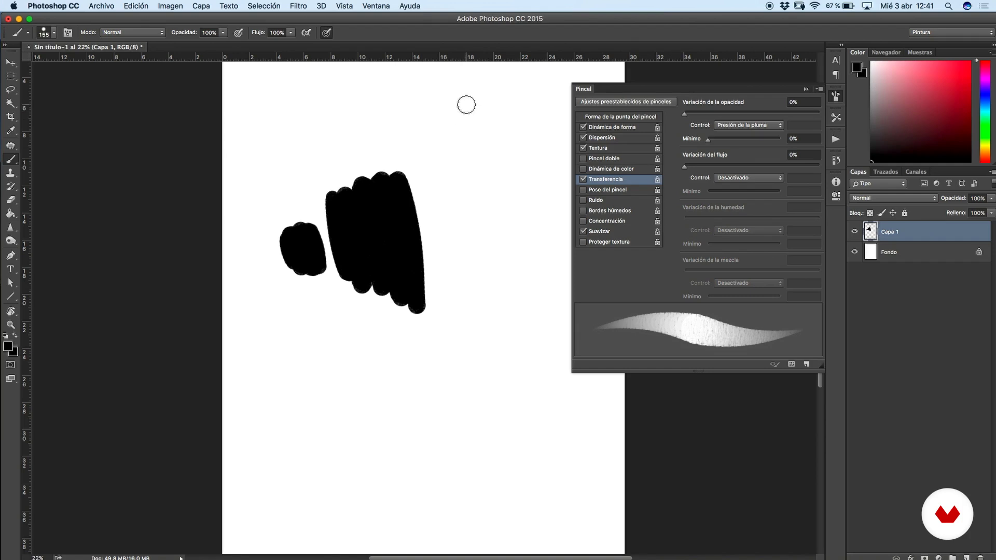
# - Paint a long tapering test stroke, set the opacity variation to 50%, and paint two more strokes beside it
pyautogui.moveTo(471, 124); pyautogui.dragTo(526, 345)
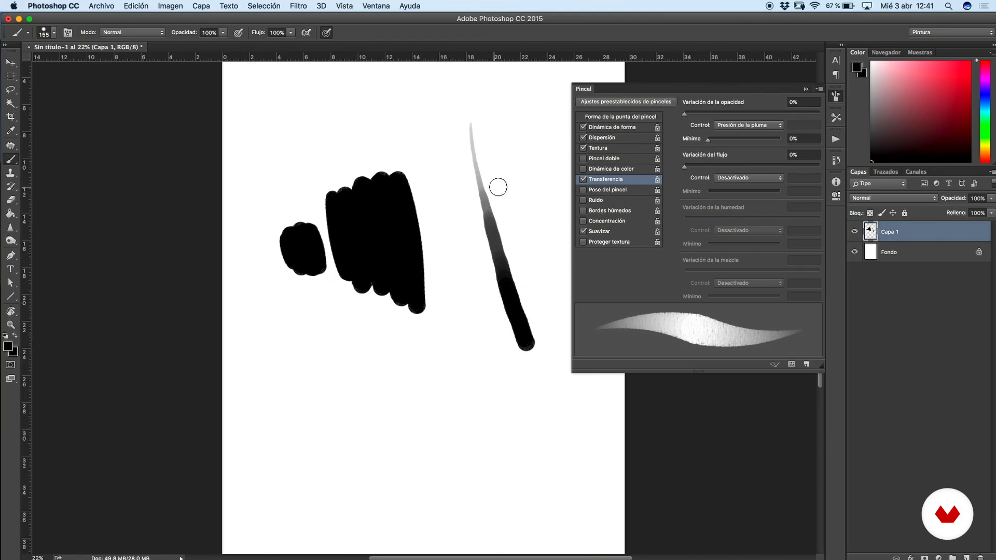
pyautogui.moveTo(687, 115); pyautogui.dragTo(753, 123)
pyautogui.moveTo(521, 111); pyautogui.dragTo(556, 306)
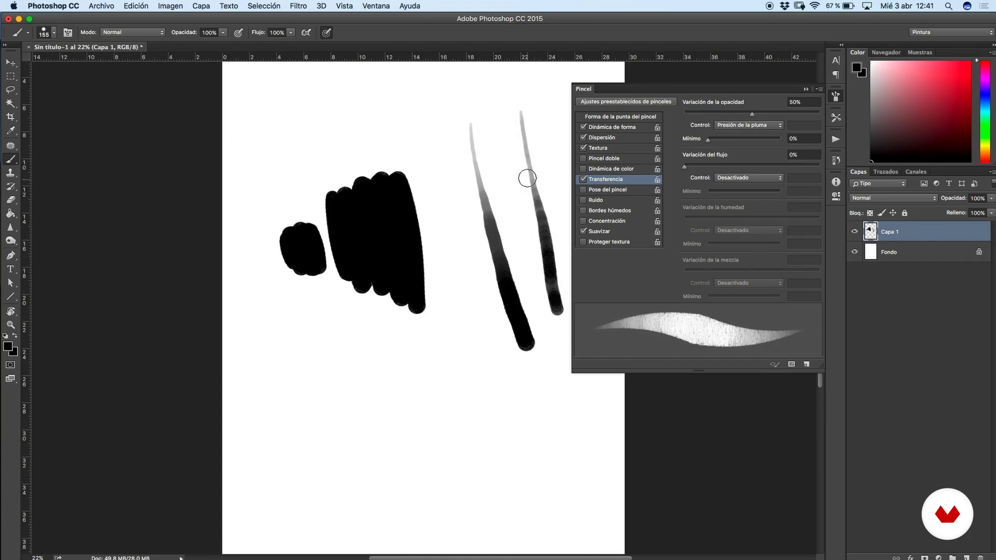
pyautogui.scroll(6, 531, 178)
pyautogui.moveTo(533, 178); pyautogui.dragTo(280, 220)
pyautogui.moveTo(407, 209); pyautogui.dragTo(433, 284)
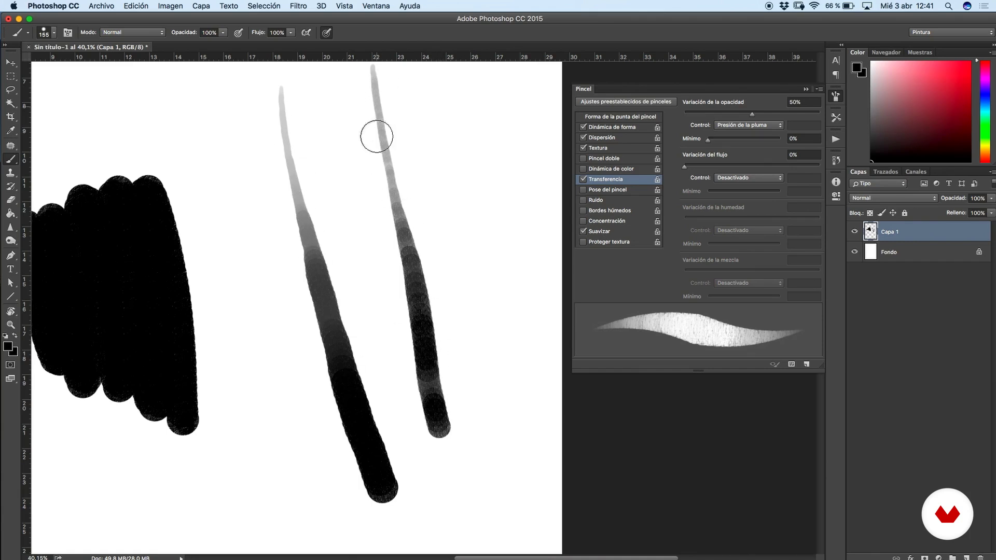
pyautogui.moveTo(465, 101)
pyautogui.mouseDown()
pyautogui.moveTo(469, 130)
pyautogui.moveTo(501, 407)
pyautogui.mouseUp()
pyautogui.scroll(-5, 494, 285)
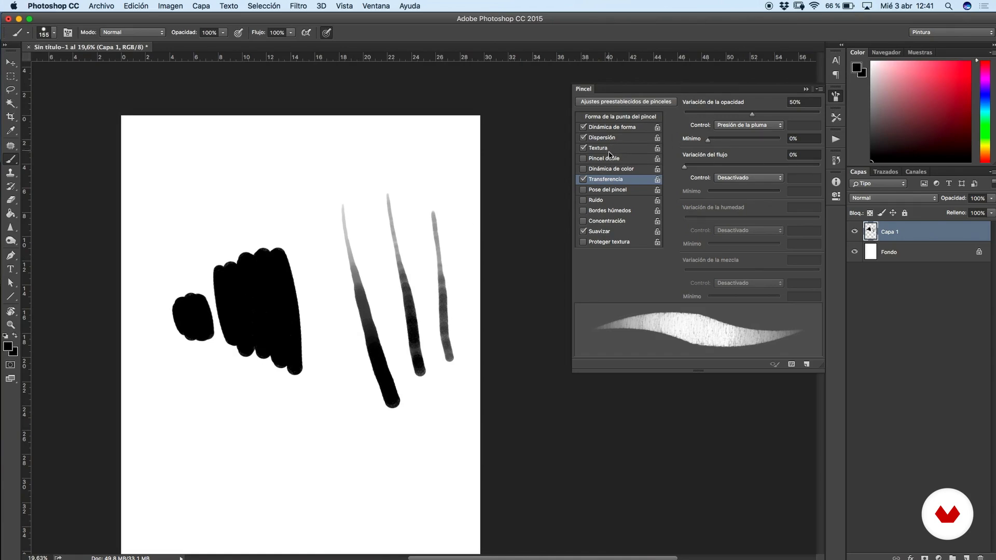
# - Set the brush's texture scale to 50% and paint a textured patch with a downward tail above the large black patch
pyautogui.click(626, 151)
pyautogui.moveTo(704, 133)
pyautogui.mouseDown()
pyautogui.moveTo(751, 143)
pyautogui.moveTo(718, 136)
pyautogui.mouseUp()
pyautogui.scroll(5, 257, 202)
pyautogui.moveTo(191, 119)
pyautogui.mouseDown()
pyautogui.moveTo(191, 134)
pyautogui.moveTo(228, 155)
pyautogui.moveTo(174, 127)
pyautogui.moveTo(158, 132)
pyautogui.moveTo(221, 153)
pyautogui.moveTo(260, 267)
pyautogui.mouseUp()
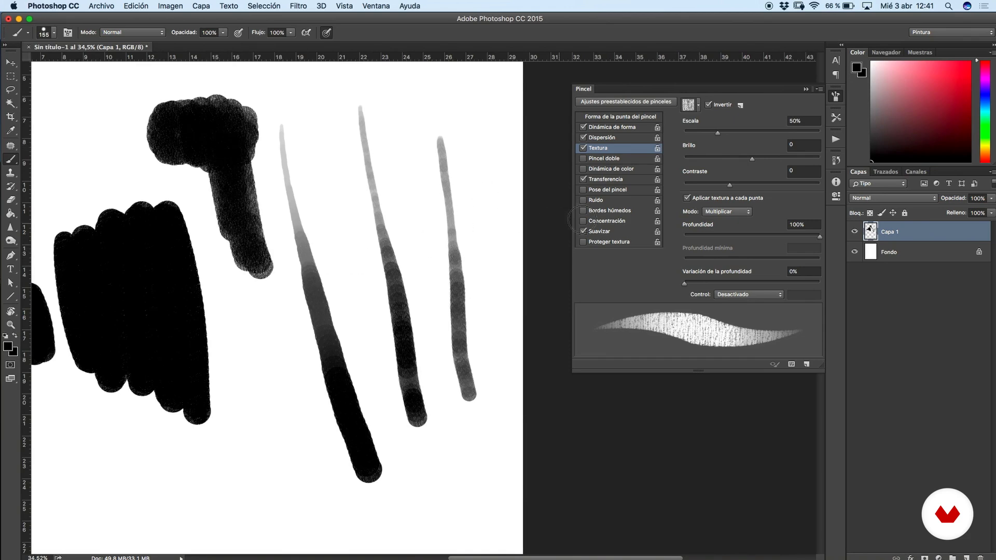
# - Compare the available texture patterns, choose the first one in the last row, and paint an oval patch between the slanted strokes
pyautogui.click(696, 111)
pyautogui.click(639, 183)
pyautogui.click(654, 180)
pyautogui.click(668, 180)
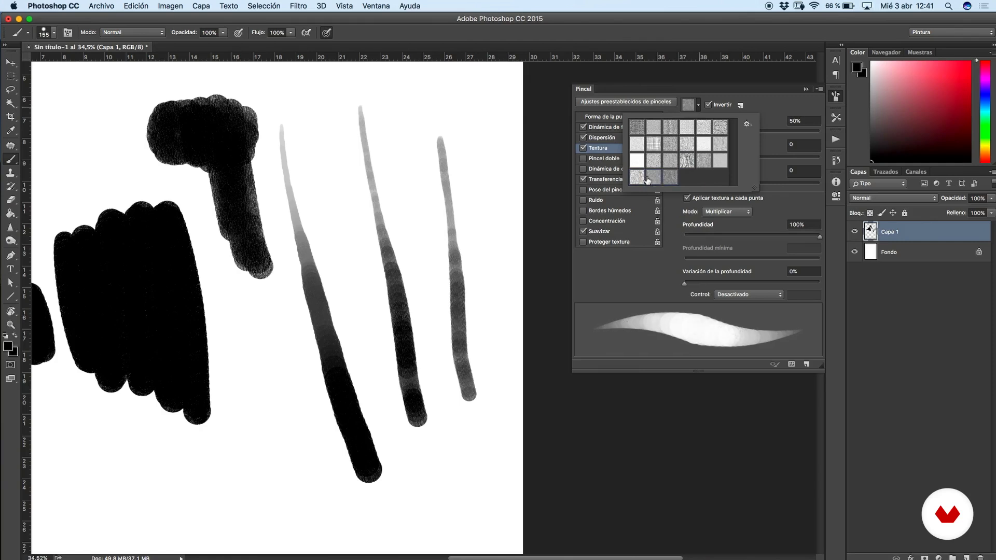
pyautogui.click(643, 182)
pyautogui.click(655, 165)
pyautogui.click(672, 165)
pyautogui.click(688, 165)
pyautogui.click(705, 165)
pyautogui.click(719, 162)
pyautogui.click(641, 136)
pyautogui.click(654, 126)
pyautogui.click(674, 128)
pyautogui.click(689, 130)
pyautogui.click(704, 129)
pyautogui.click(720, 130)
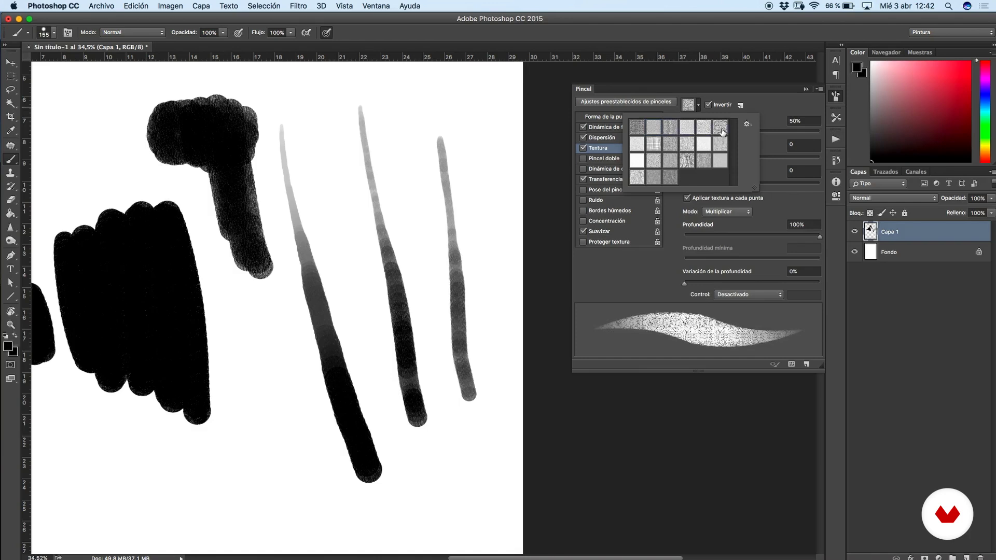
pyautogui.click(642, 181)
pyautogui.moveTo(305, 139)
pyautogui.mouseDown()
pyautogui.moveTo(343, 207)
pyautogui.moveTo(383, 218)
pyautogui.mouseUp()
# - Reduce the brush size to 11 px and sketch thin overlapping arcs in the empty area below the black patches
pyautogui.rightClick(422, 134)
pyautogui.moveTo(493, 175); pyautogui.dragTo(490, 177)
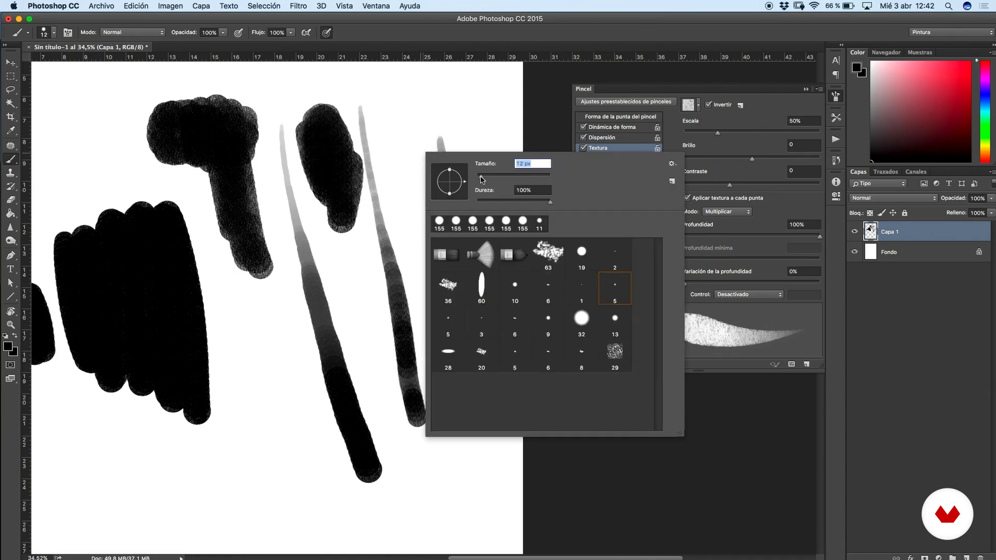
pyautogui.click(701, 123)
pyautogui.moveTo(260, 349); pyautogui.dragTo(330, 476)
pyautogui.moveTo(259, 312); pyautogui.dragTo(396, 88)
pyautogui.moveTo(235, 278)
pyautogui.mouseDown()
pyautogui.moveTo(303, 205)
pyautogui.moveTo(302, 318)
pyautogui.moveTo(326, 183)
pyautogui.mouseUp()
pyautogui.moveTo(294, 200)
pyautogui.mouseDown()
pyautogui.moveTo(302, 318)
pyautogui.moveTo(291, 229)
pyautogui.moveTo(334, 162)
pyautogui.moveTo(302, 320)
pyautogui.mouseUp()
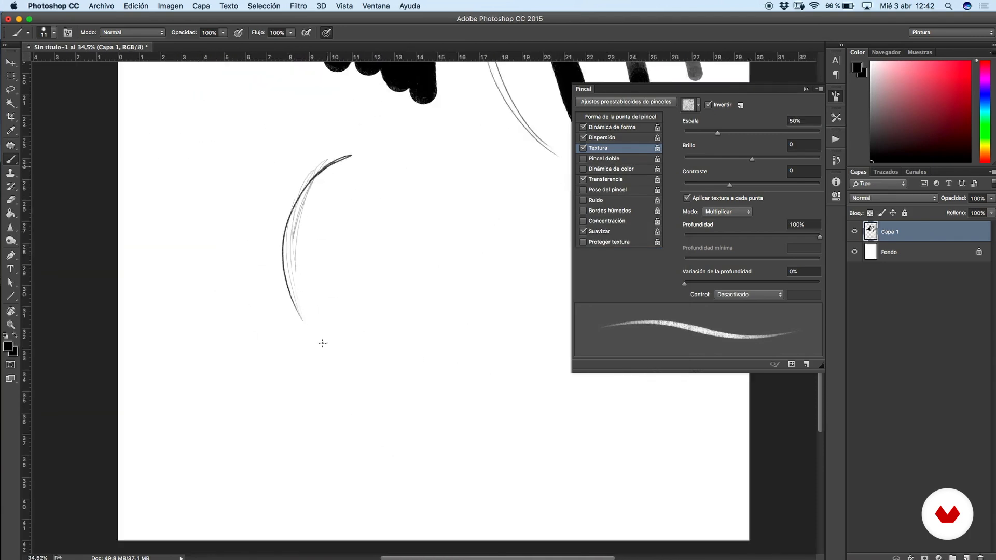
pyautogui.scroll(5, 306, 213)
pyautogui.moveTo(340, 205); pyautogui.dragTo(447, 354)
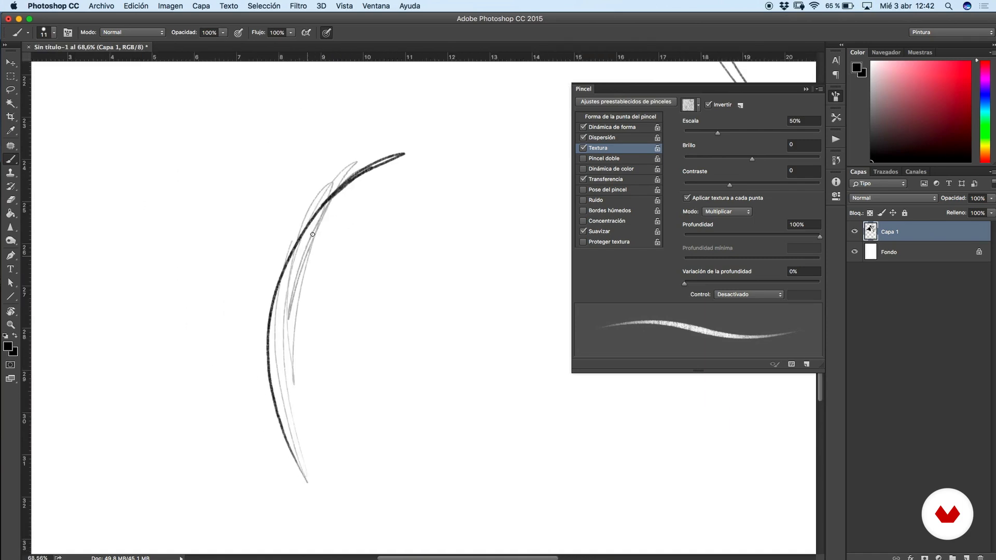
pyautogui.scroll(-6, 428, 226)
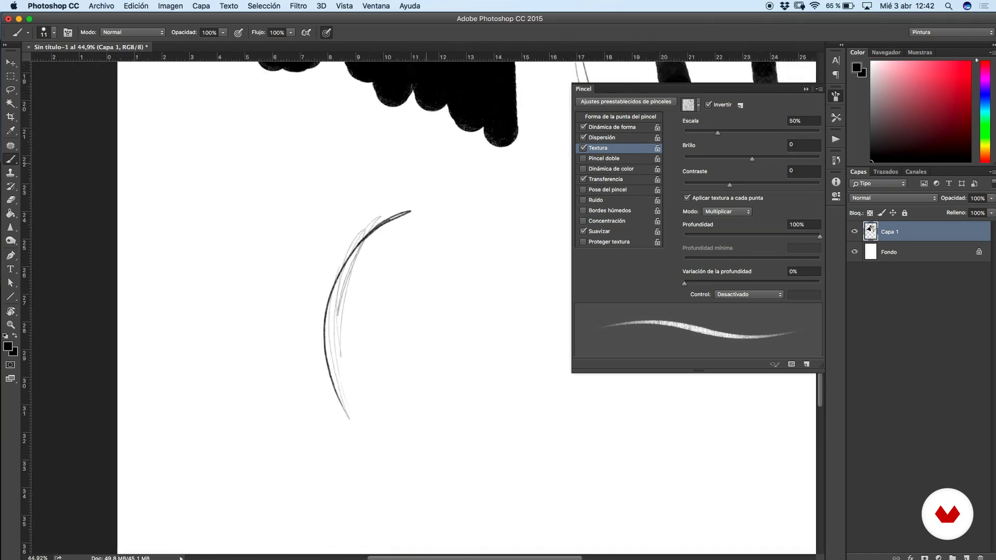
pyautogui.scroll(-2, 421, 270)
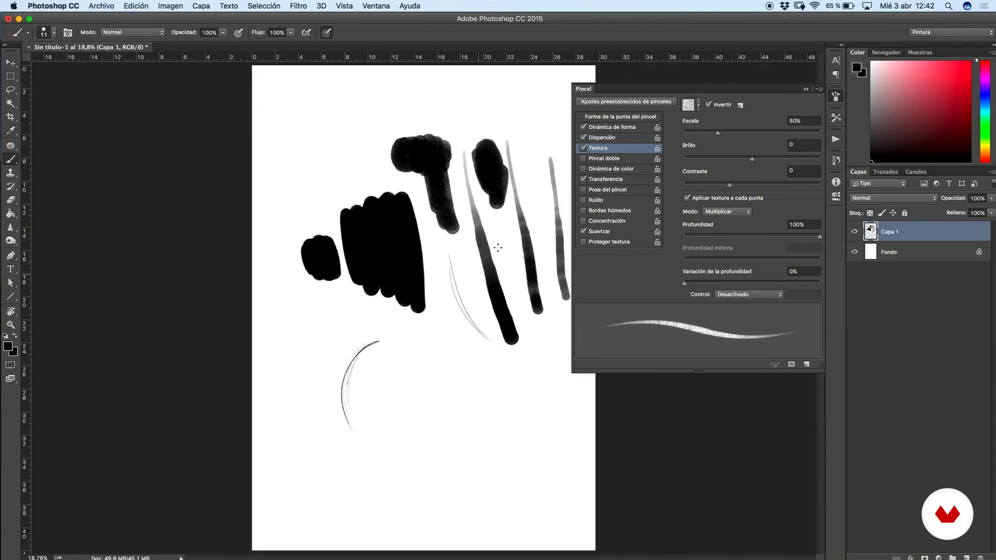
# - Save the current 11 px brush, with its size captured, as a new preset whose name begins with Pincel grafito
pyautogui.scroll(-2, 422, 305)
pyautogui.rightClick(463, 276)
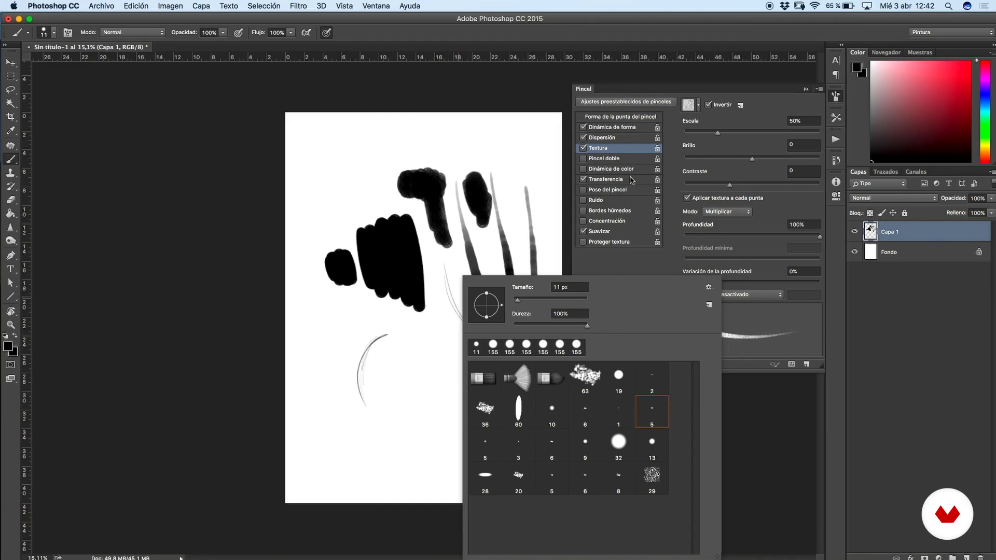
pyautogui.click(763, 112)
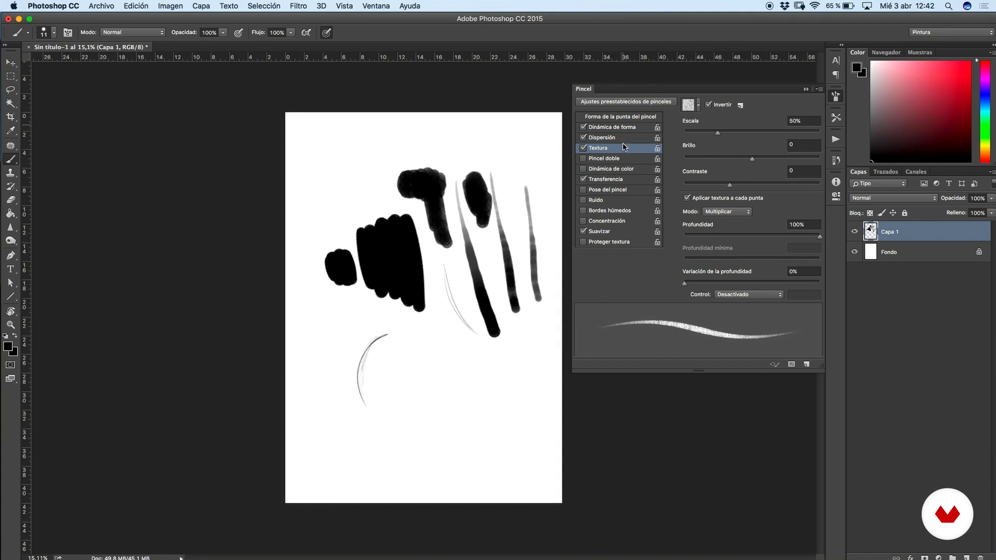
pyautogui.click(806, 364)
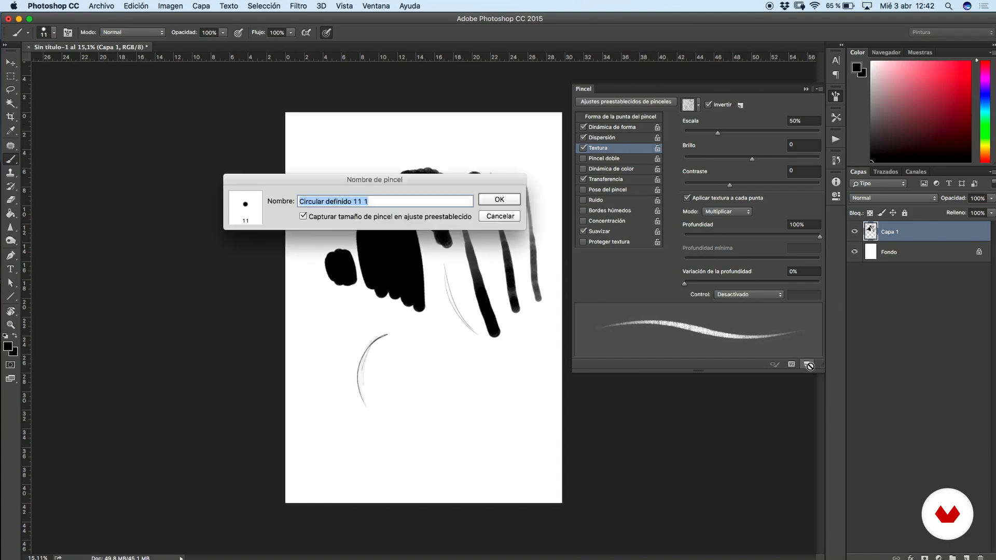
pyautogui.write('Pincel grafito O')
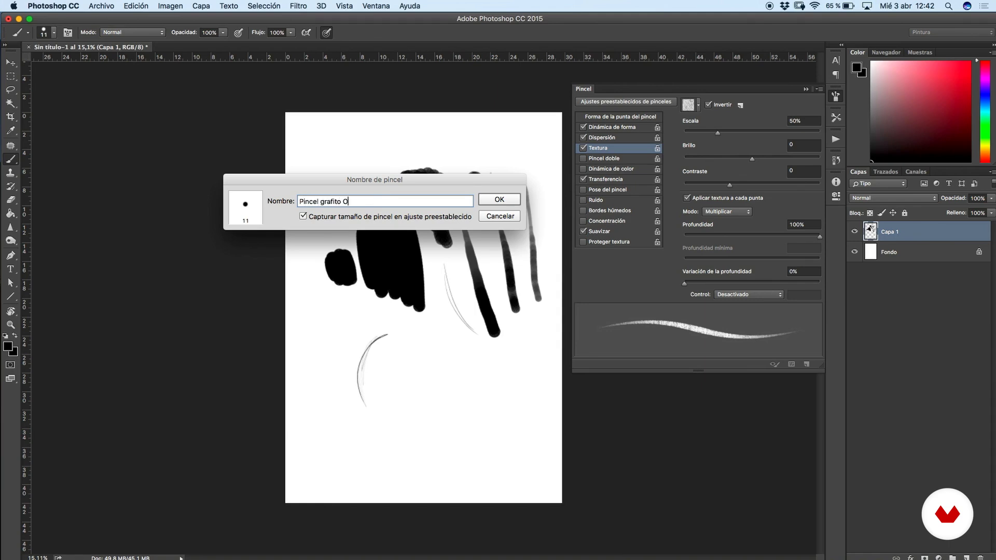
pyautogui.click(488, 204)
pyautogui.rightClick(436, 322)
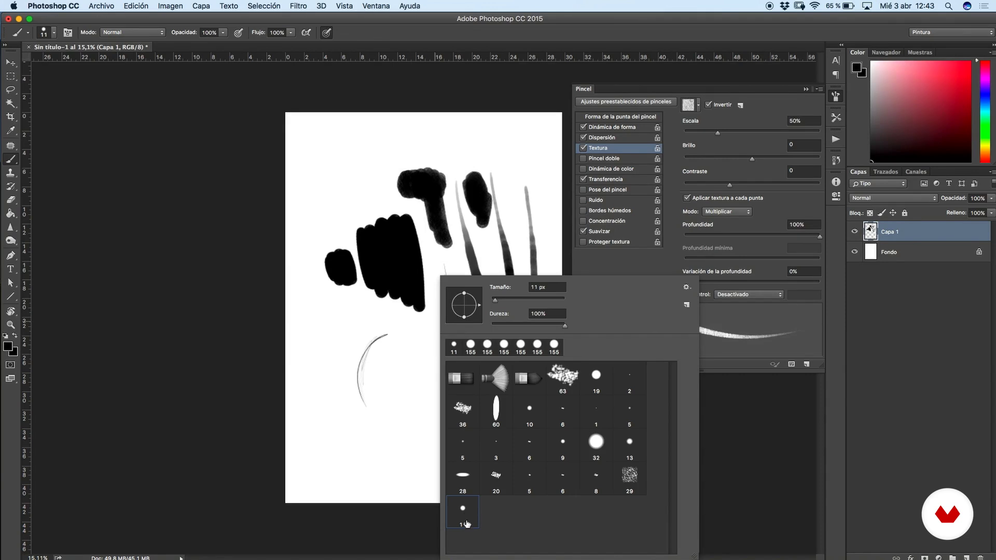
# - Set the texture scale to 75% and Dispersión to 312%, and sketch grainy curved strokes beside the thin arcs
pyautogui.scroll(6, 467, 523)
pyautogui.moveTo(455, 395); pyautogui.dragTo(404, 273)
pyautogui.rightClick(392, 273)
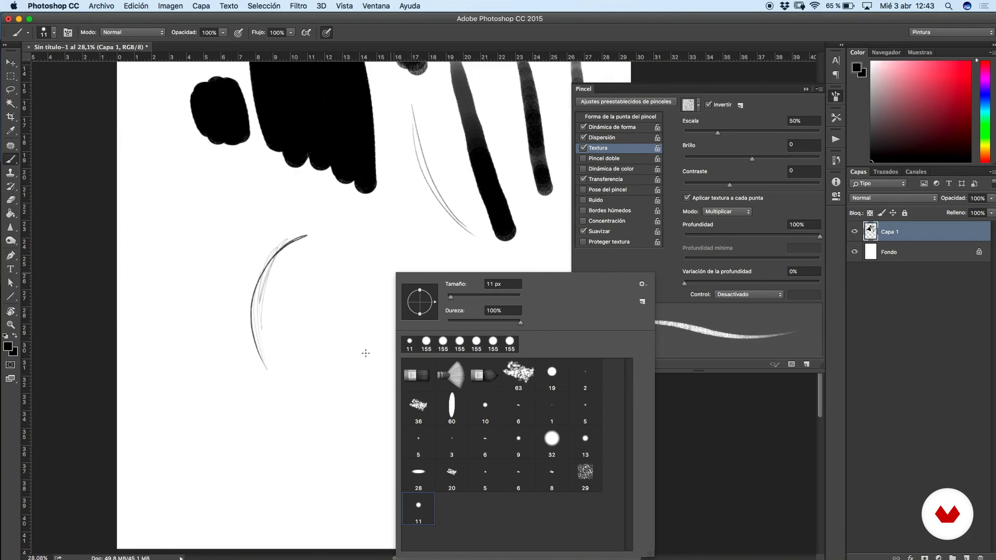
pyautogui.moveTo(742, 132)
pyautogui.mouseDown()
pyautogui.moveTo(714, 117)
pyautogui.moveTo(727, 116)
pyautogui.mouseUp()
pyautogui.click(604, 138)
pyautogui.moveTo(419, 253)
pyautogui.mouseDown()
pyautogui.moveTo(458, 402)
pyautogui.moveTo(476, 410)
pyautogui.mouseUp()
pyautogui.moveTo(402, 401); pyautogui.dragTo(348, 311)
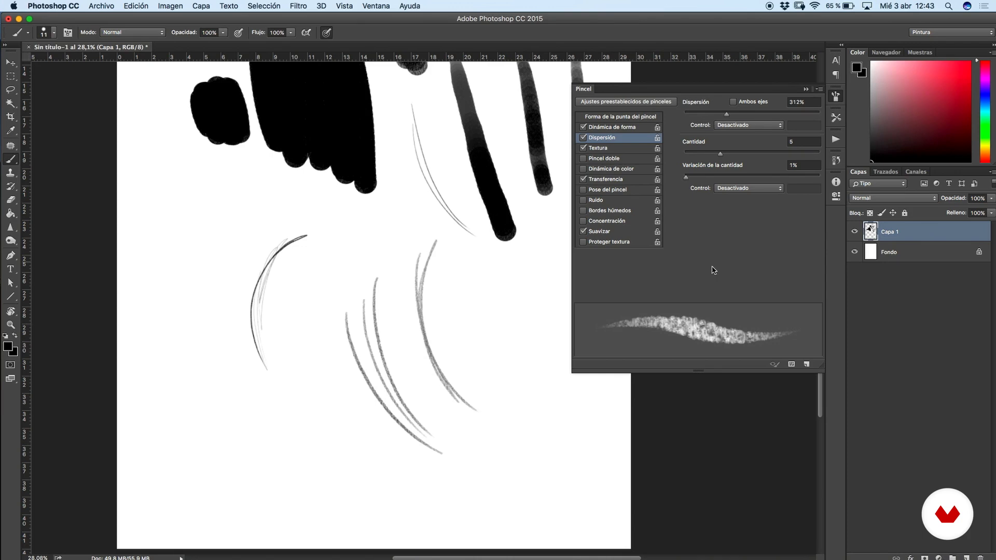
# - Lower the Dispersión value, raise Cantidad, and sketch two finer curves beside the grainy ones
pyautogui.moveTo(727, 118); pyautogui.dragTo(699, 114)
pyautogui.moveTo(719, 154); pyautogui.dragTo(773, 153)
pyautogui.moveTo(493, 269); pyautogui.dragTo(505, 353)
pyautogui.moveTo(481, 292); pyautogui.dragTo(558, 439)
# - Compare several texture patterns for the brush and select the fifth one in the third row
pyautogui.click(609, 150)
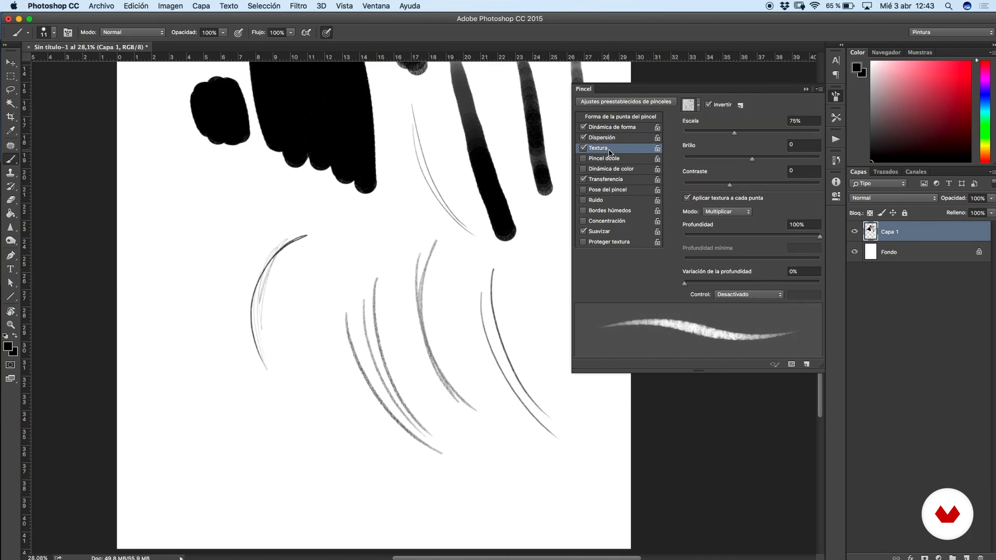
pyautogui.click(697, 106)
pyautogui.click(640, 147)
pyautogui.click(671, 177)
pyautogui.click(689, 165)
pyautogui.click(655, 162)
pyautogui.click(674, 162)
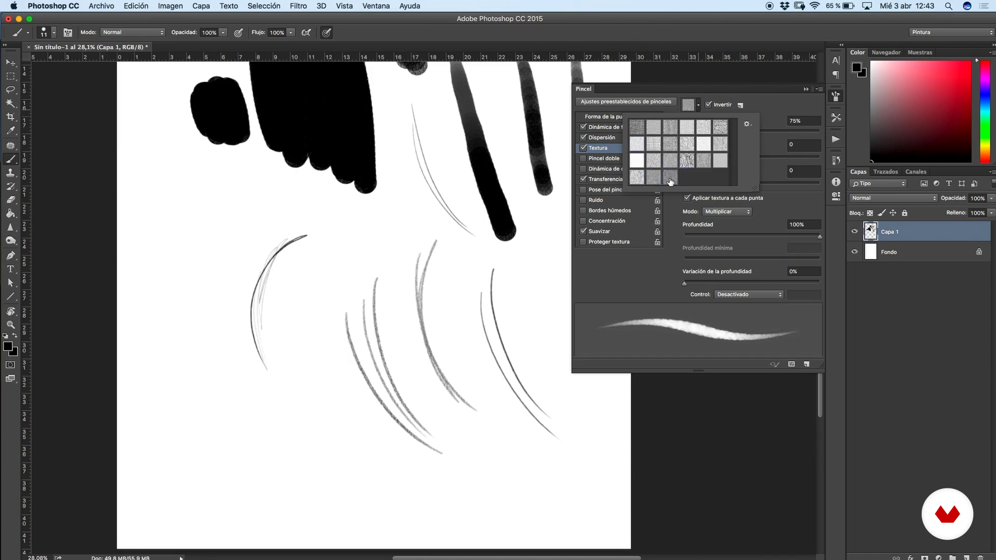
pyautogui.click(703, 166)
# - Sketch several long curves with the new texture among the existing ones, including one thick dark stroke
pyautogui.moveTo(521, 268)
pyautogui.mouseDown()
pyautogui.moveTo(555, 380)
pyautogui.moveTo(604, 448)
pyautogui.mouseUp()
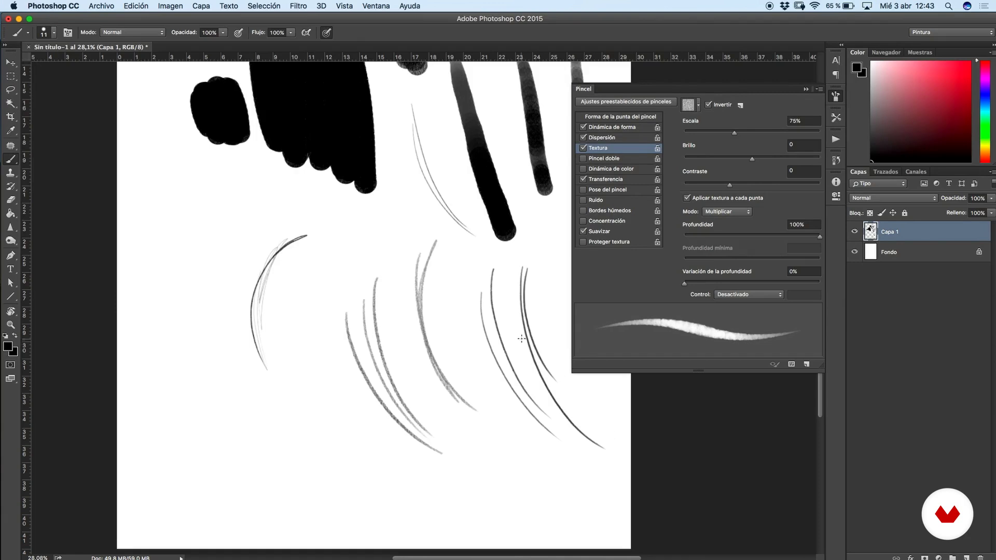
pyautogui.scroll(3, 521, 338)
pyautogui.moveTo(490, 243); pyautogui.dragTo(553, 463)
pyautogui.moveTo(533, 394); pyautogui.dragTo(447, 240)
pyautogui.moveTo(384, 138); pyautogui.dragTo(507, 379)
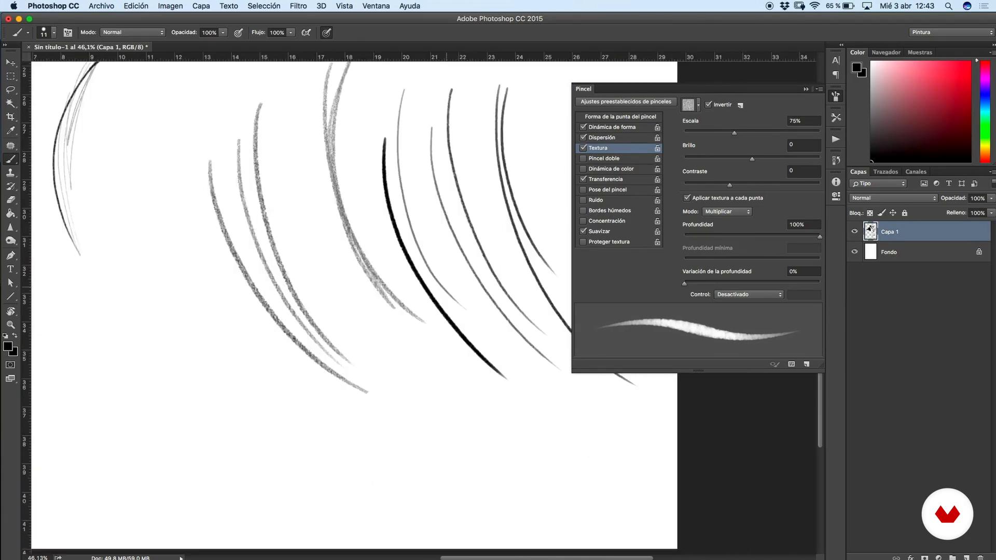
pyautogui.scroll(-2, 557, 315)
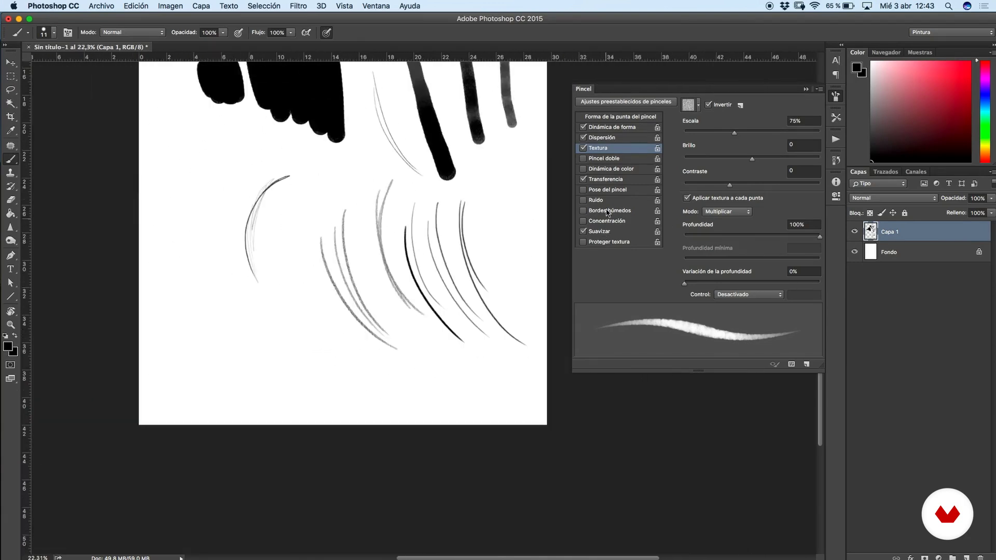
# - Set the flow variation in the Transferencia settings to 47% and sketch two curves below the thin arcs
pyautogui.click(612, 179)
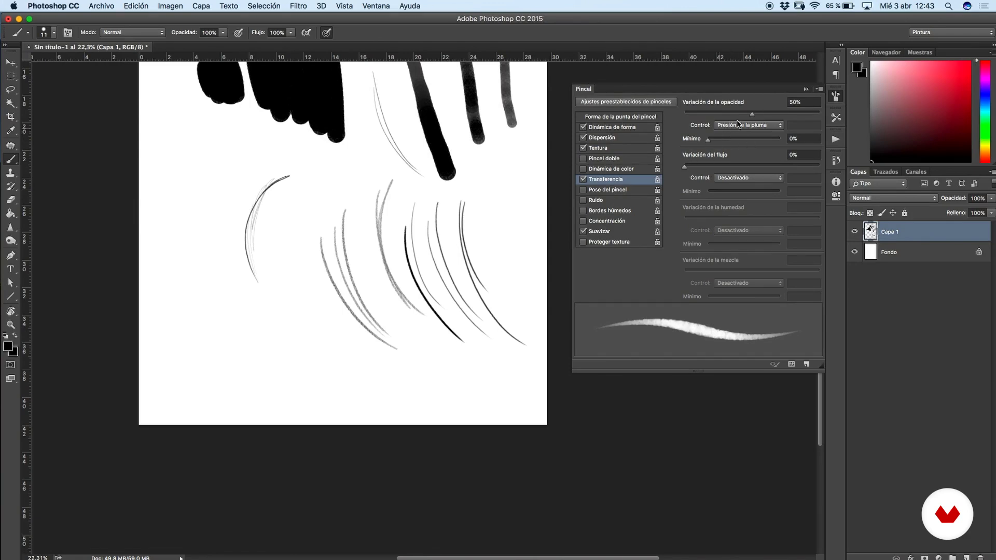
pyautogui.moveTo(687, 171); pyautogui.dragTo(746, 169)
pyautogui.moveTo(287, 235); pyautogui.dragTo(338, 370)
pyautogui.moveTo(289, 225); pyautogui.dragTo(332, 373)
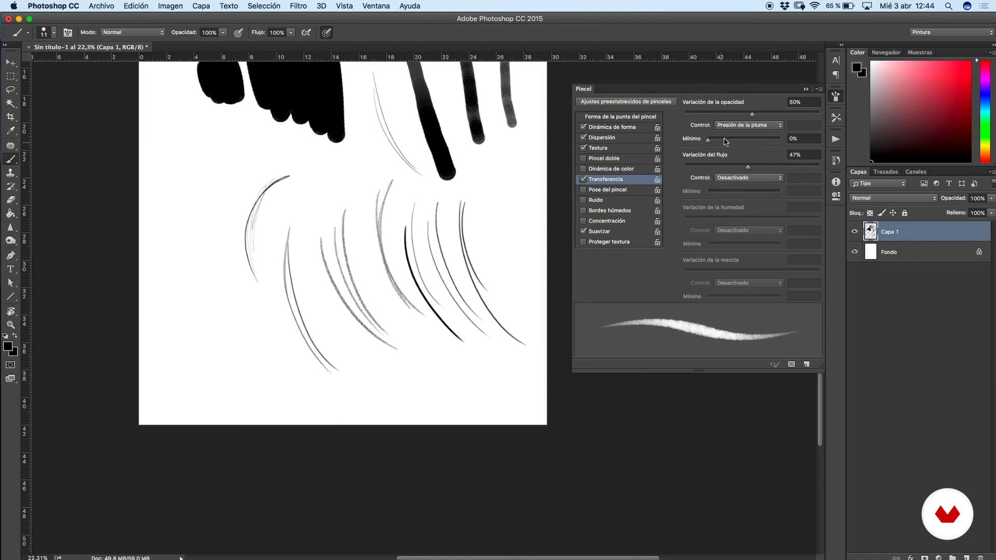
# - Test a higher opacity variation with two curves, set it to 25%, and sketch more curves along the sheet's left side
pyautogui.moveTo(752, 115); pyautogui.dragTo(793, 116)
pyautogui.moveTo(207, 202); pyautogui.dragTo(244, 341)
pyautogui.moveTo(197, 221)
pyautogui.mouseDown()
pyautogui.moveTo(216, 316)
pyautogui.moveTo(256, 368)
pyautogui.mouseUp()
pyautogui.moveTo(766, 116); pyautogui.dragTo(718, 115)
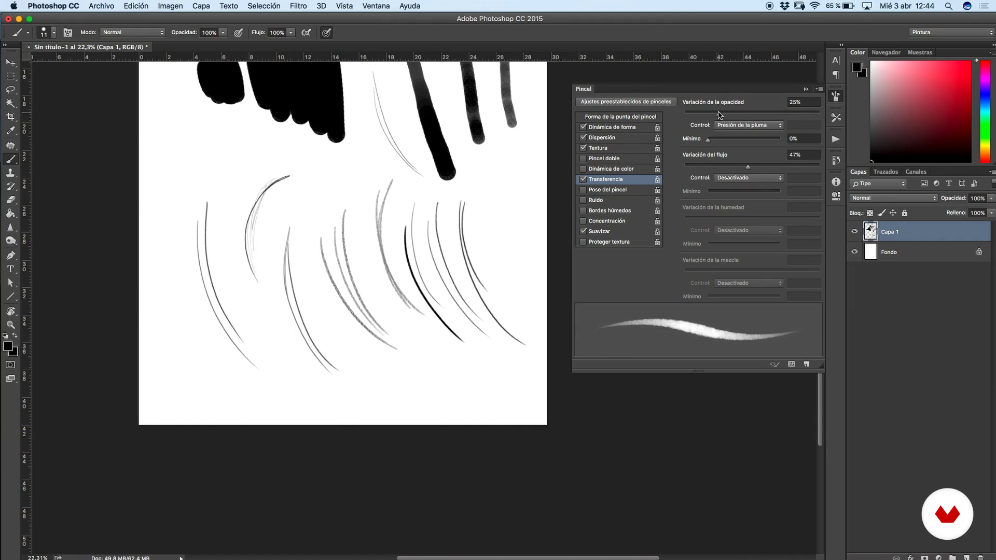
pyautogui.moveTo(180, 207); pyautogui.dragTo(220, 358)
pyautogui.moveTo(171, 233); pyautogui.dragTo(284, 409)
pyautogui.moveTo(224, 238)
pyautogui.mouseDown()
pyautogui.moveTo(227, 216)
pyautogui.moveTo(255, 287)
pyautogui.mouseUp()
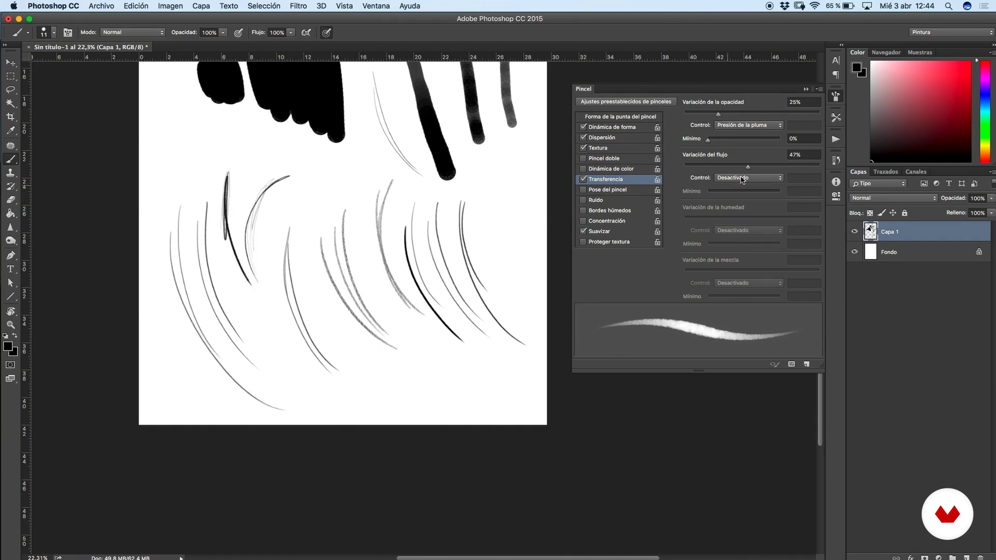
# - Save the adjusted brush as a new preset named Pincel grafito 2 OK, with its size captured
pyautogui.click(806, 364)
pyautogui.write('Pincel grafito 2 OK')
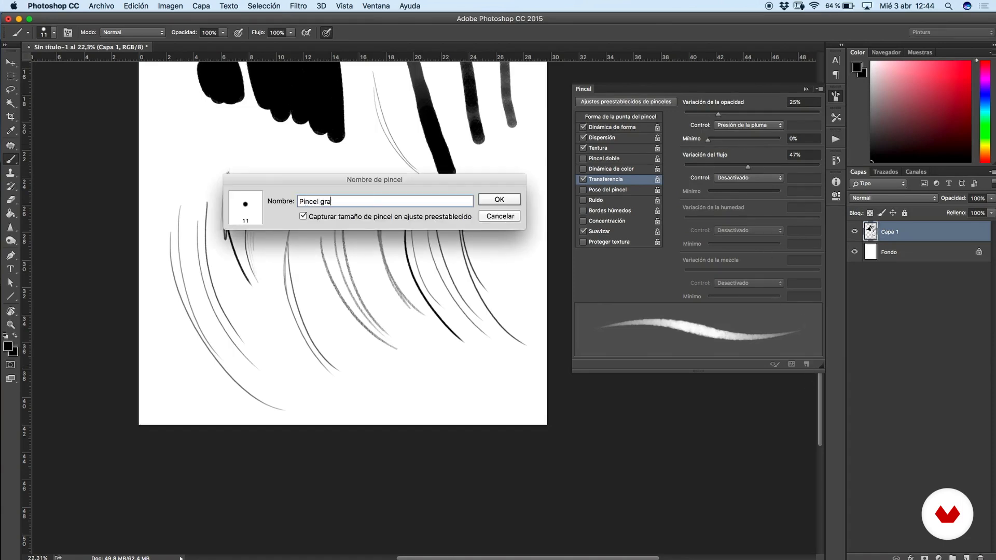
pyautogui.click(490, 201)
# - Close the brush settings, delete the layer holding the test strokes, and add a new empty layer
pyautogui.scroll(-3, 442, 267)
pyautogui.click(834, 96)
pyautogui.moveTo(969, 235); pyautogui.dragTo(980, 557)
pyautogui.click(966, 557)
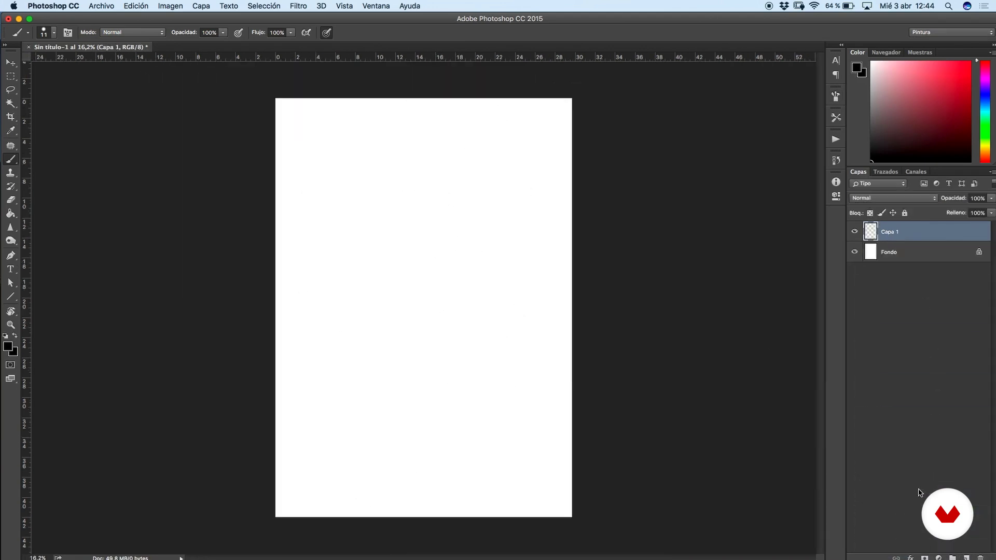
# - Save the current set of brushes to the Brushes folder under the name GRAFITO DOME
pyautogui.rightClick(415, 232)
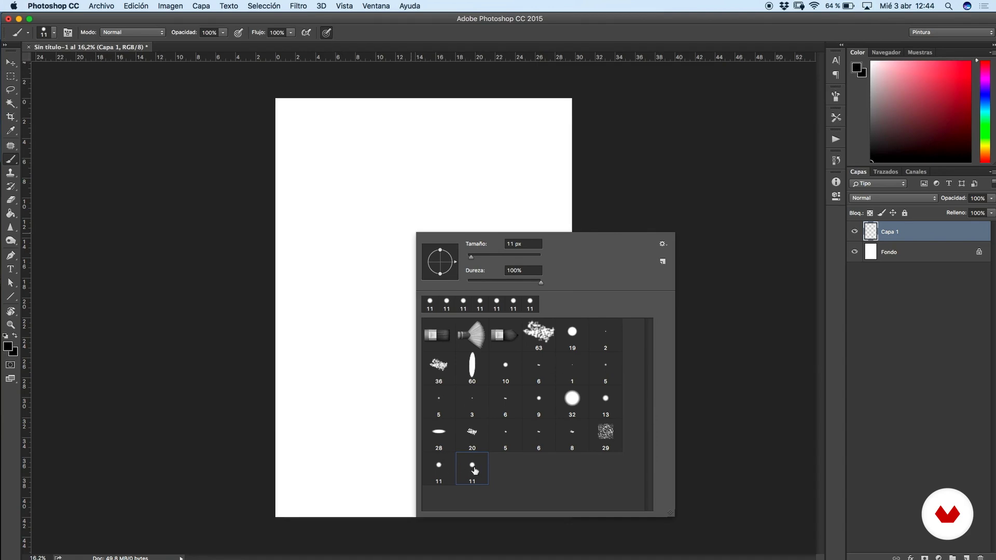
pyautogui.click(663, 244)
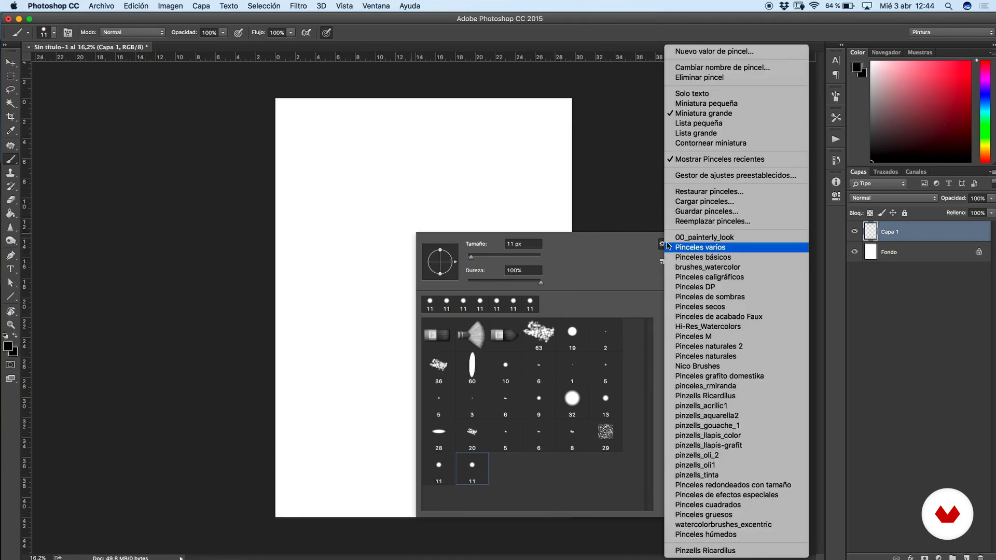
pyautogui.click(706, 211)
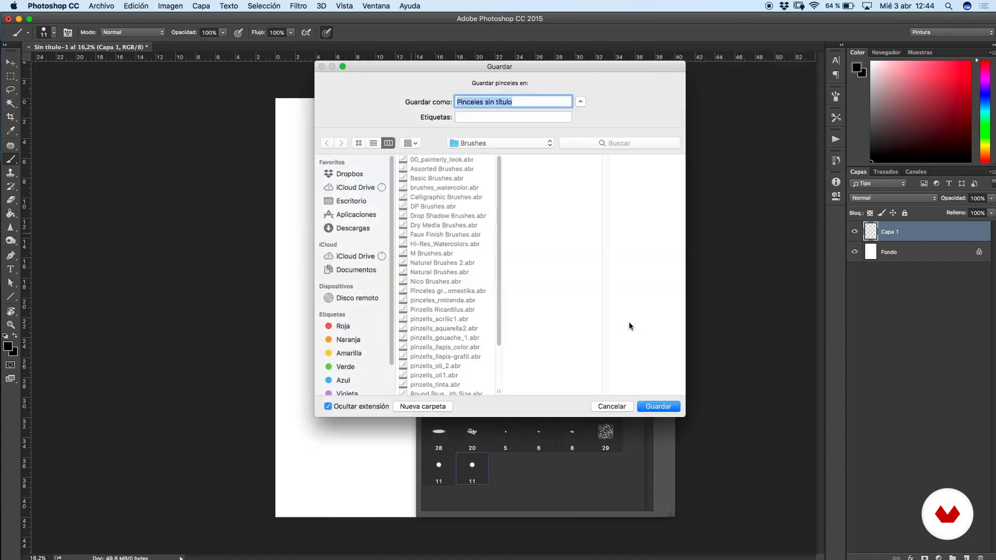
pyautogui.write('GRAFITO DOME')
pyautogui.click(651, 408)
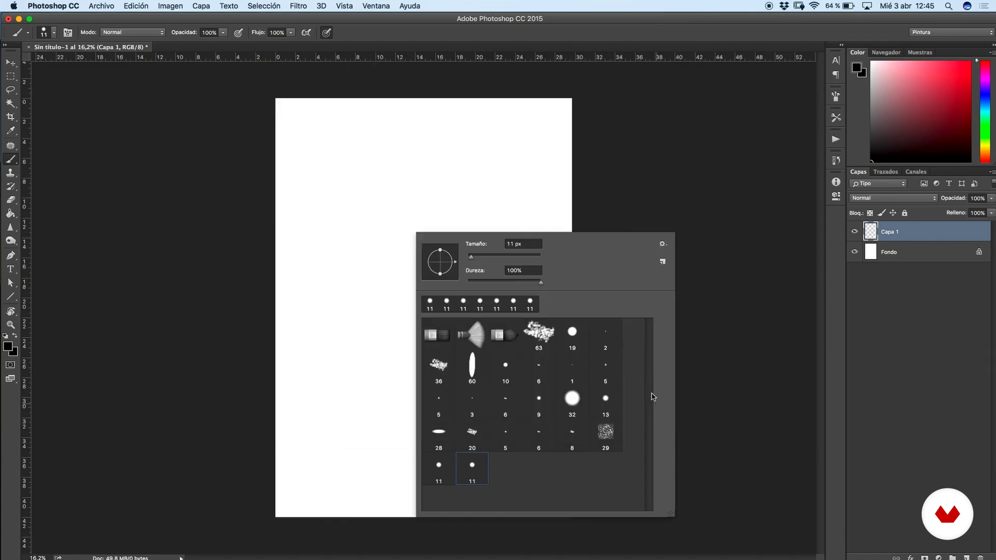
# - Dismiss the brush picker, close the test document without saving it, and quit Photoshop
pyautogui.click(244, 21)
pyautogui.click(48, 22)
pyautogui.click(29, 47)
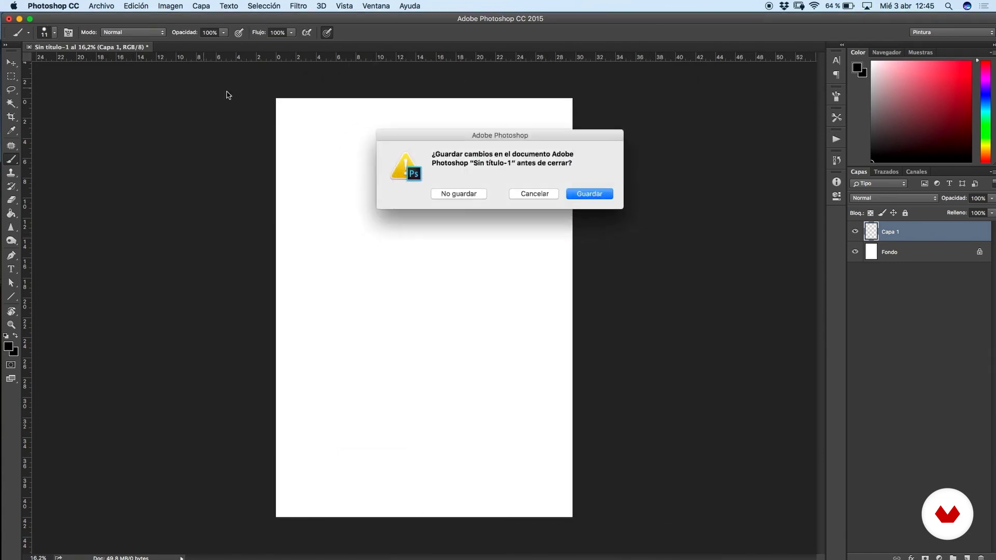
pyautogui.click(458, 194)
pyautogui.click(9, 19)
pyautogui.click(47, 6)
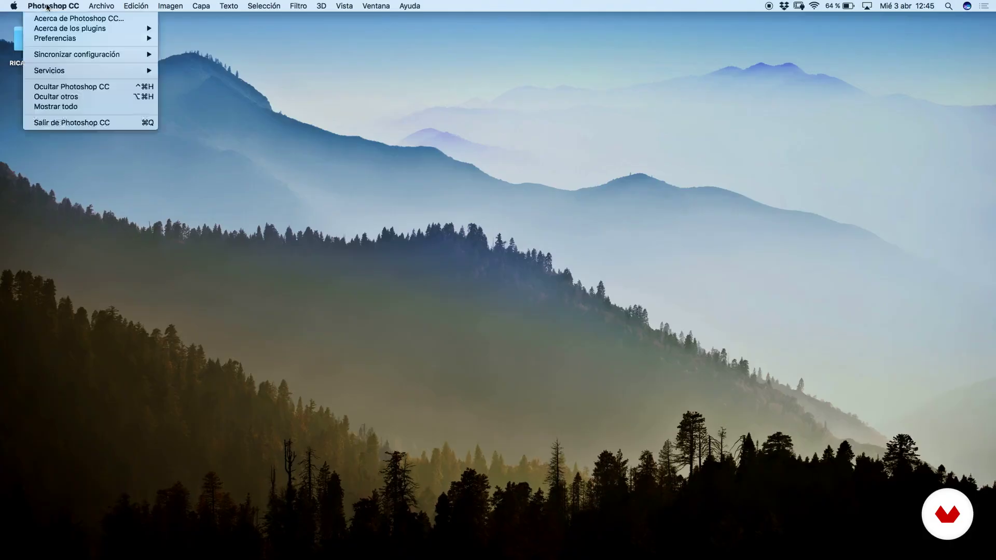
pyautogui.click(73, 122)
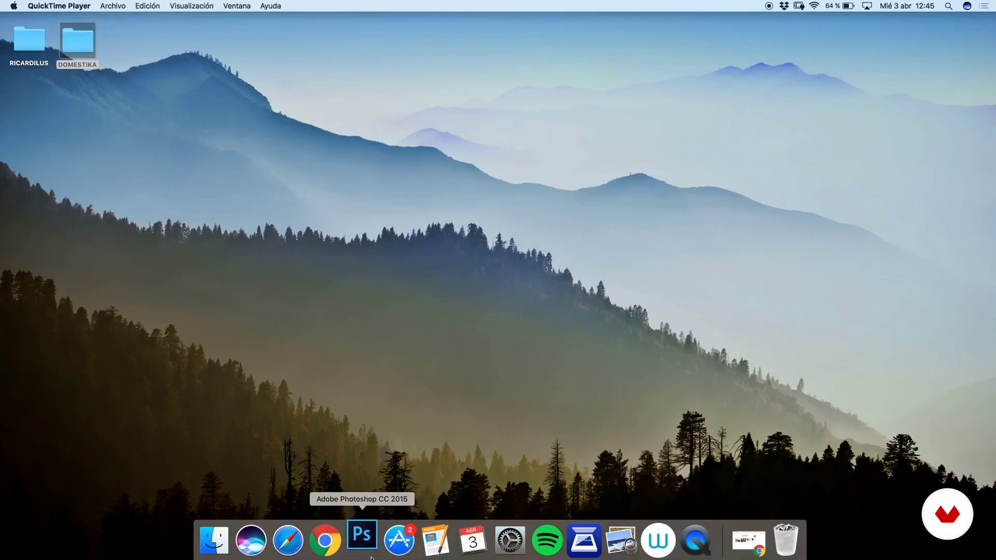
# - Relaunch Photoshop and create a new A3 document at 300 pixels/inch in RGB colour with a white background
pyautogui.click(371, 557)
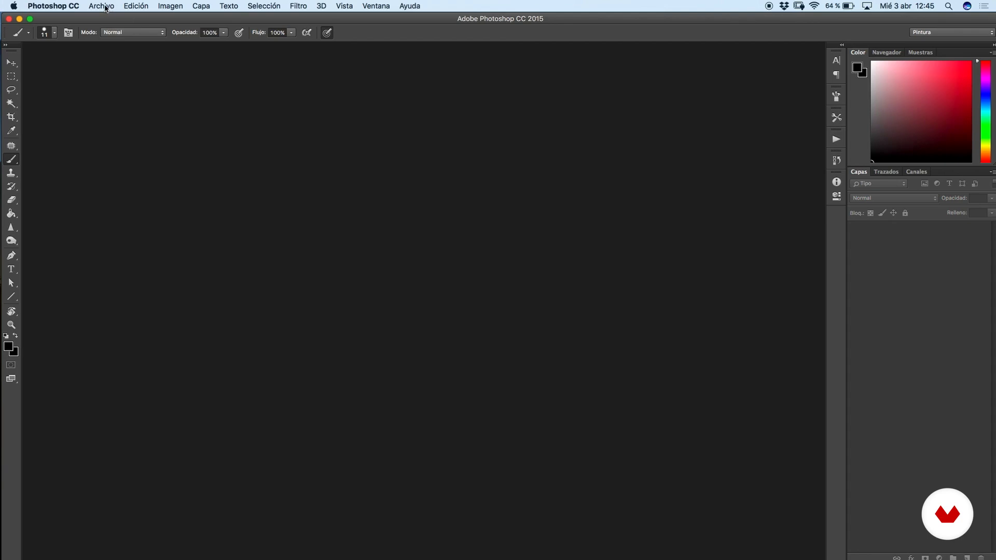
pyautogui.click(105, 6)
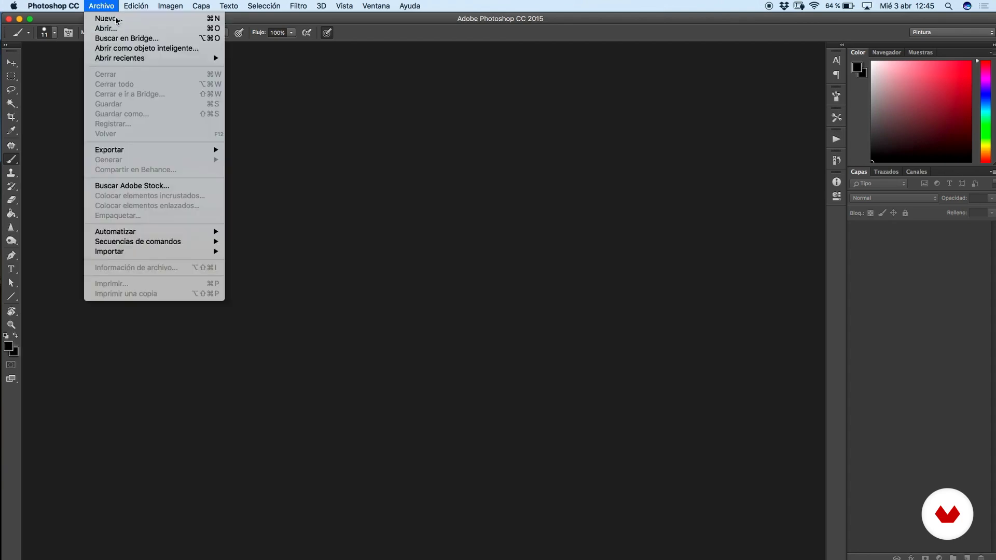
pyautogui.click(111, 18)
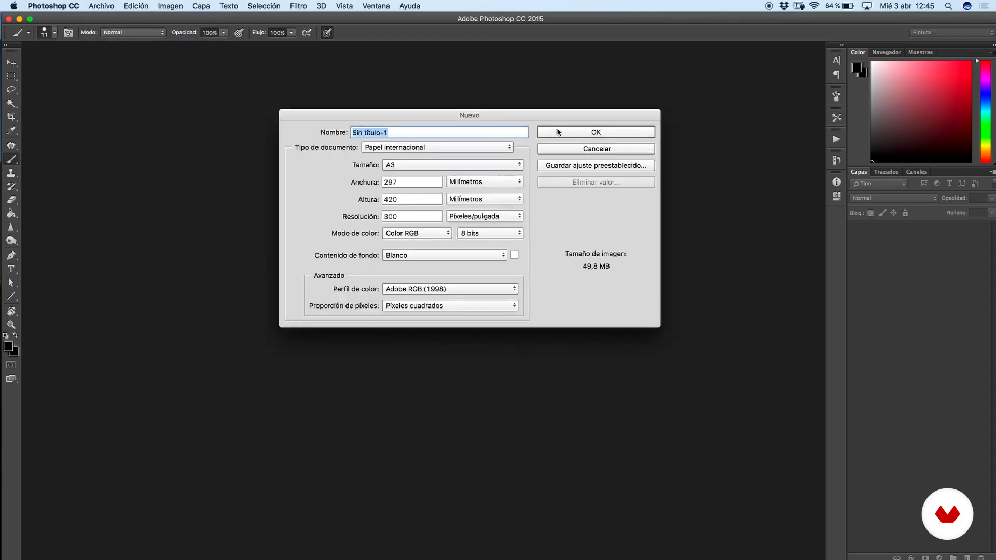
pyautogui.click(558, 132)
# - Replace the current brushes with the Pinceles básicos set
pyautogui.rightClick(441, 207)
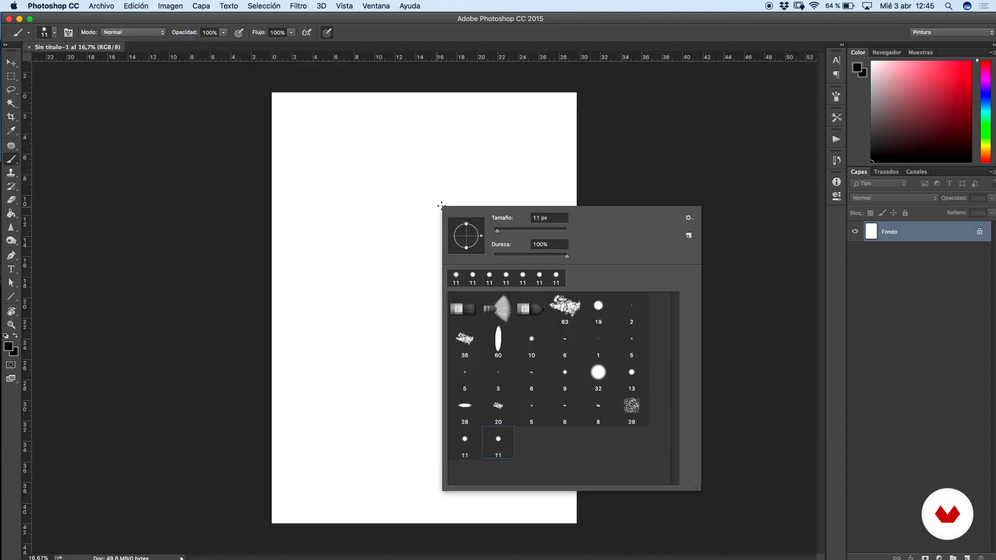
pyautogui.click(690, 220)
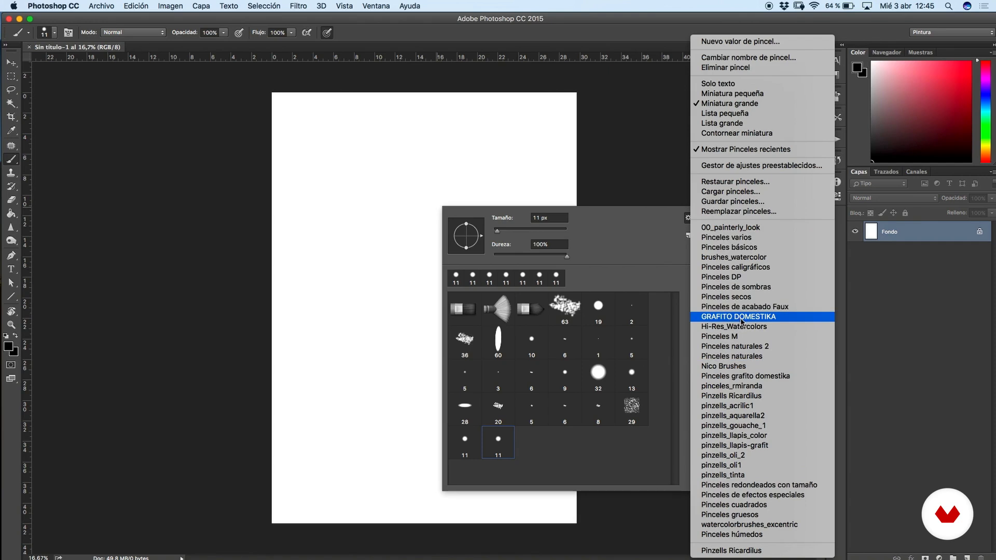
pyautogui.click(742, 247)
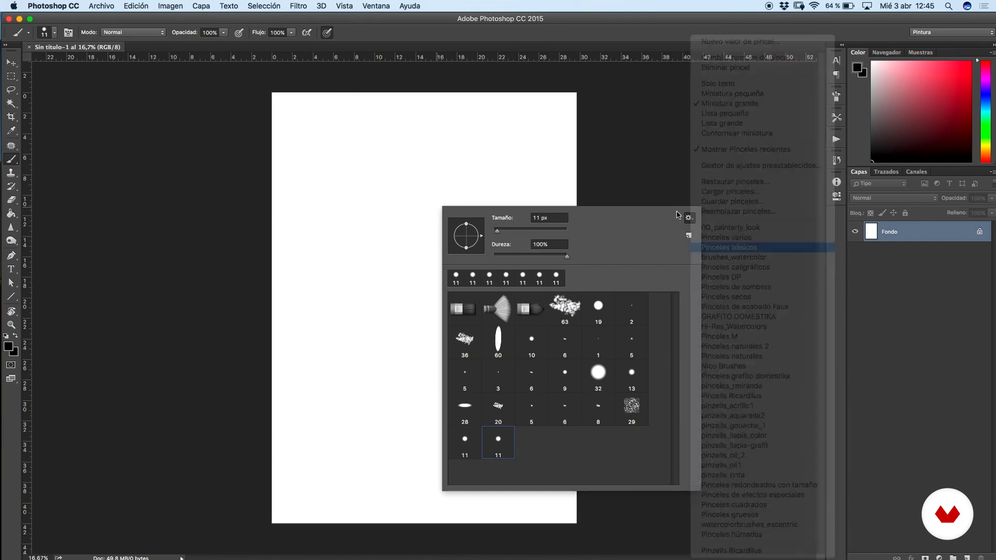
pyautogui.press('Return')
# - Load the GRAFITO DOMESTIKA set in place of the basic brushes
pyautogui.click(689, 220)
pyautogui.click(736, 317)
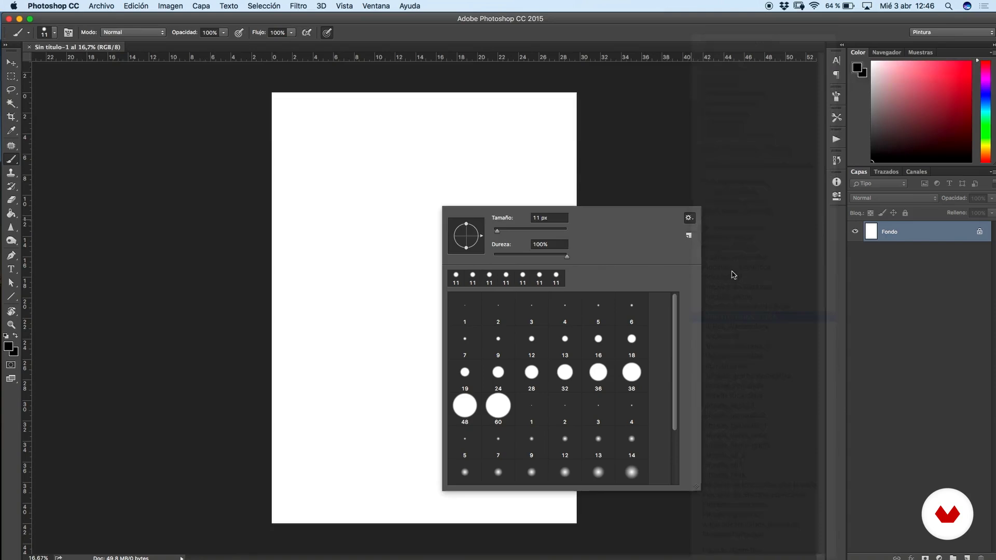
pyautogui.click(581, 194)
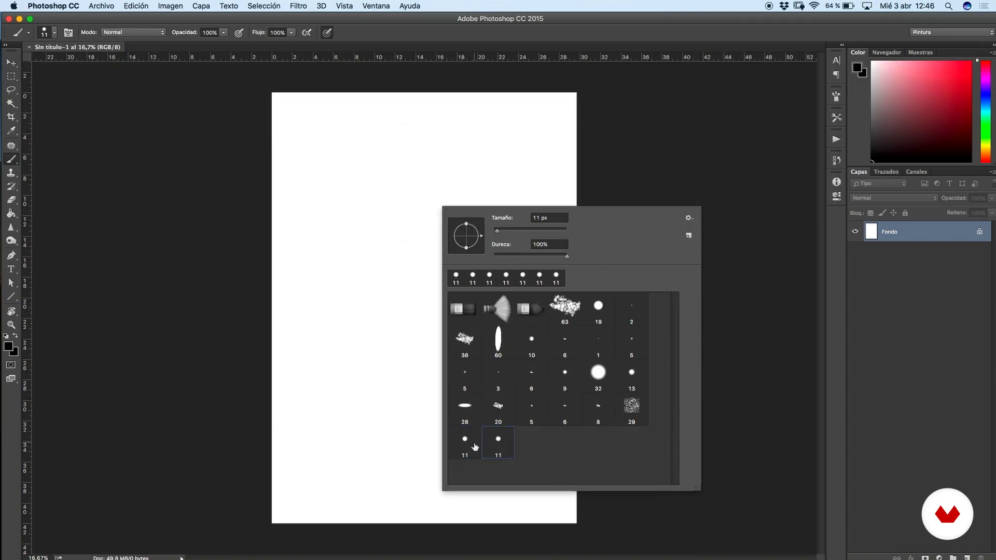
# - Test the 11 px graphite brush with overlapping curved strokes forming an arc about 17 cm tall on the sheet's upper left
pyautogui.moveTo(366, 216); pyautogui.dragTo(363, 328)
pyautogui.moveTo(387, 187)
pyautogui.mouseDown()
pyautogui.moveTo(360, 278)
pyautogui.moveTo(373, 339)
pyautogui.mouseUp()
pyautogui.moveTo(364, 251)
pyautogui.mouseDown()
pyautogui.moveTo(447, 162)
pyautogui.moveTo(362, 291)
pyautogui.mouseUp()
pyautogui.moveTo(417, 179)
pyautogui.mouseDown()
pyautogui.moveTo(389, 206)
pyautogui.moveTo(371, 315)
pyautogui.mouseUp()
pyautogui.moveTo(389, 196)
pyautogui.mouseDown()
pyautogui.moveTo(366, 313)
pyautogui.moveTo(366, 248)
pyautogui.mouseUp()
# - Sketch a second, smaller arc about 7 cm tall with overlapping graphite strokes inside the large arc
pyautogui.scroll(10, 431, 218)
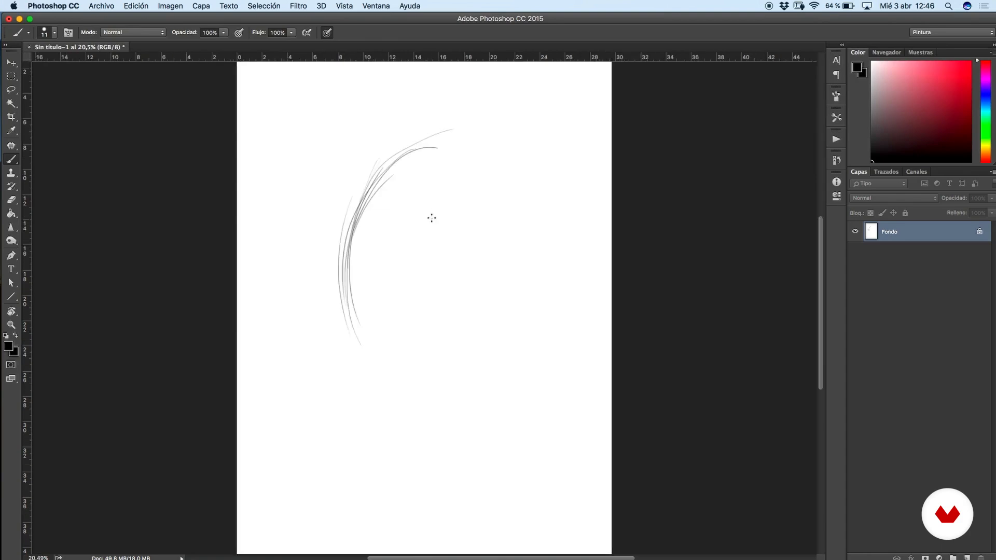
pyautogui.moveTo(446, 191); pyautogui.dragTo(580, 337)
pyautogui.rightClick(524, 264)
pyautogui.moveTo(493, 171)
pyautogui.mouseDown()
pyautogui.moveTo(469, 211)
pyautogui.moveTo(464, 376)
pyautogui.mouseUp()
pyautogui.moveTo(452, 311); pyautogui.dragTo(541, 139)
pyautogui.moveTo(510, 162); pyautogui.dragTo(593, 143)
pyautogui.moveTo(580, 141)
pyautogui.mouseDown()
pyautogui.moveTo(562, 143)
pyautogui.moveTo(468, 239)
pyautogui.mouseUp()
pyautogui.moveTo(530, 151)
pyautogui.mouseDown()
pyautogui.moveTo(456, 317)
pyautogui.moveTo(497, 174)
pyautogui.mouseUp()
pyautogui.moveTo(462, 232); pyautogui.dragTo(571, 120)
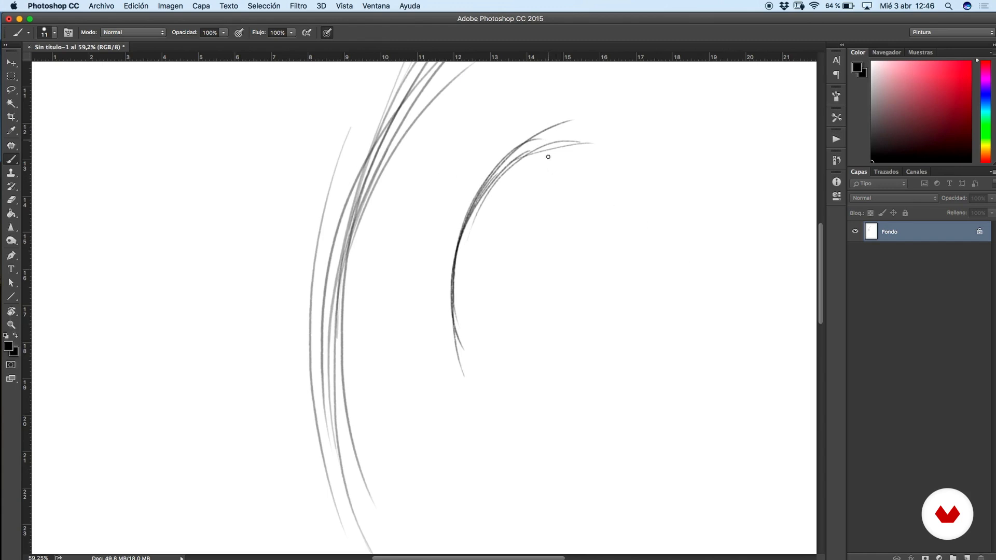
pyautogui.scroll(-3, 450, 229)
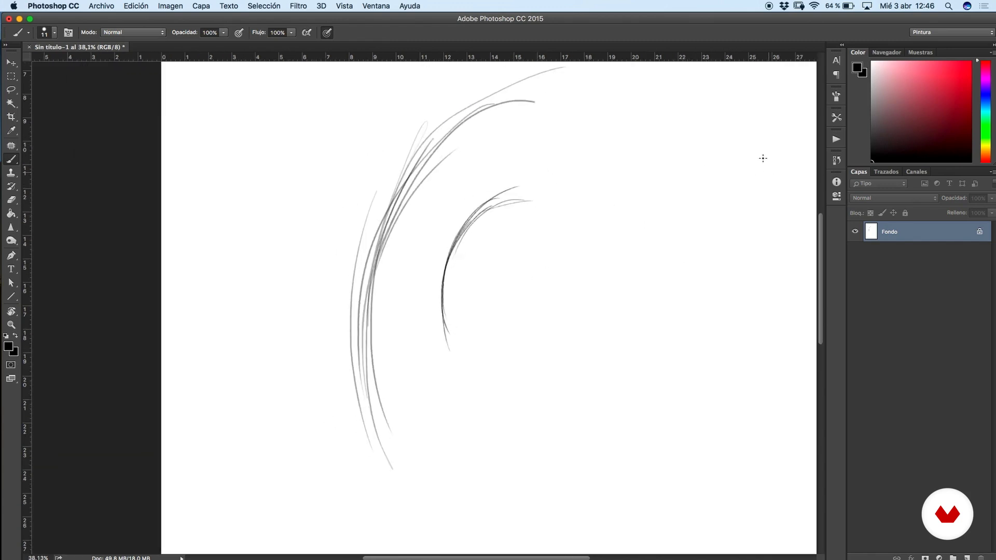